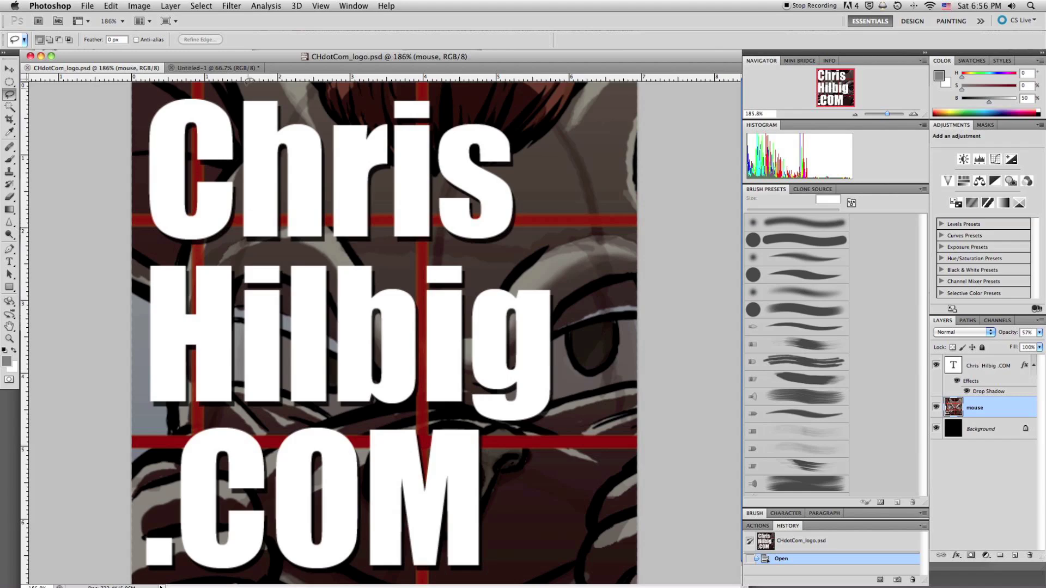
Apply Color Halftone to the solid gray canvas with a maximum radius of 8 pixels and screen angles of 108, 162, 90 and 45 degrees
click(245, 67)
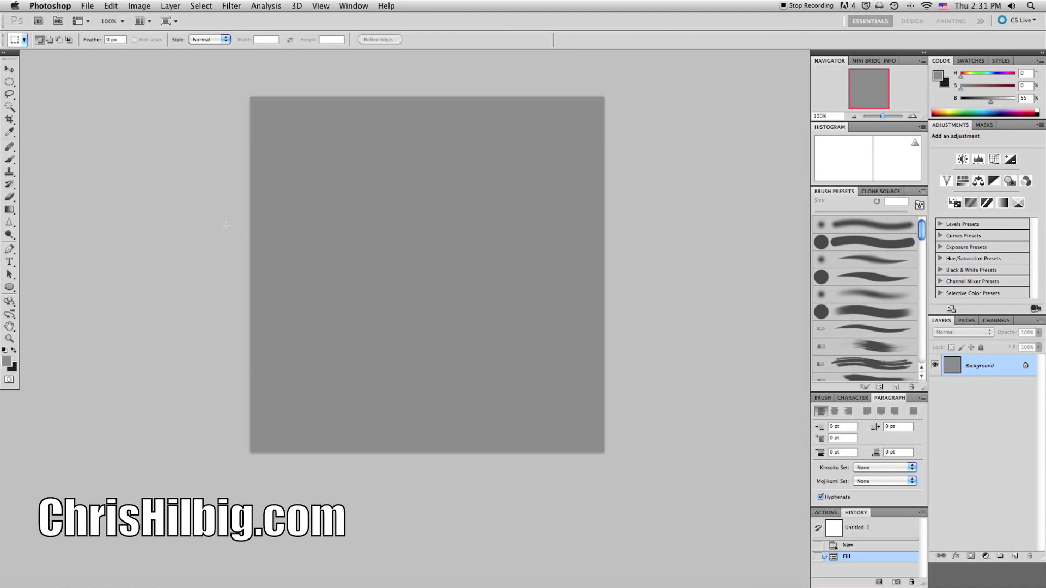
click(234, 7)
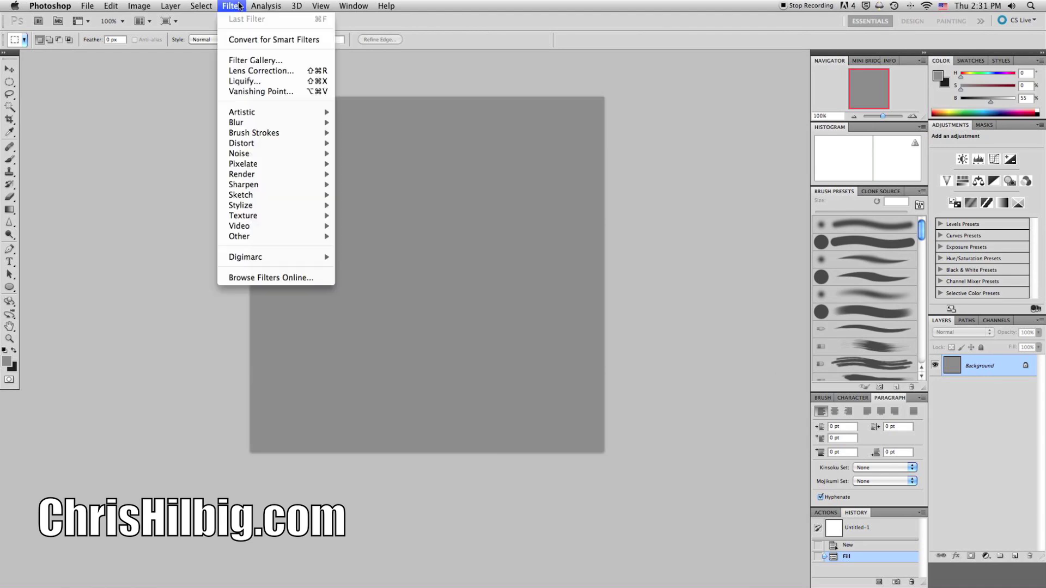
mouse_move(272, 167)
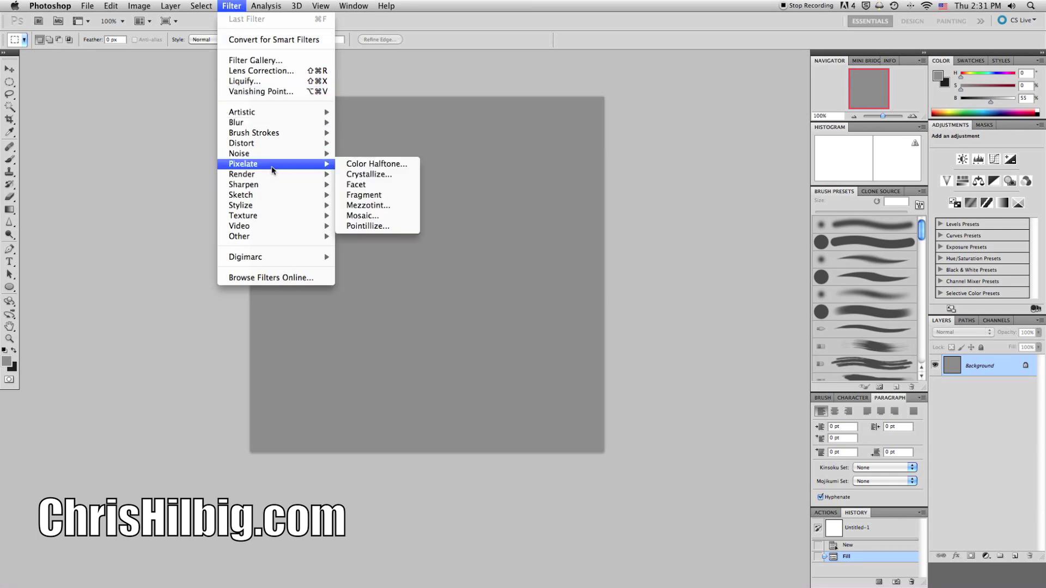
click(368, 166)
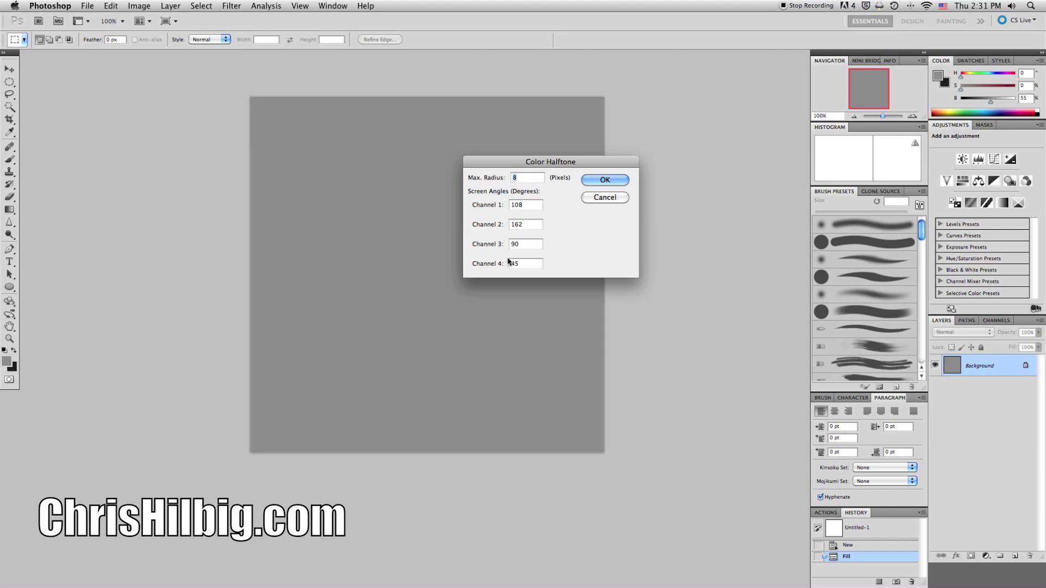
click(533, 226)
click(534, 264)
click(605, 179)
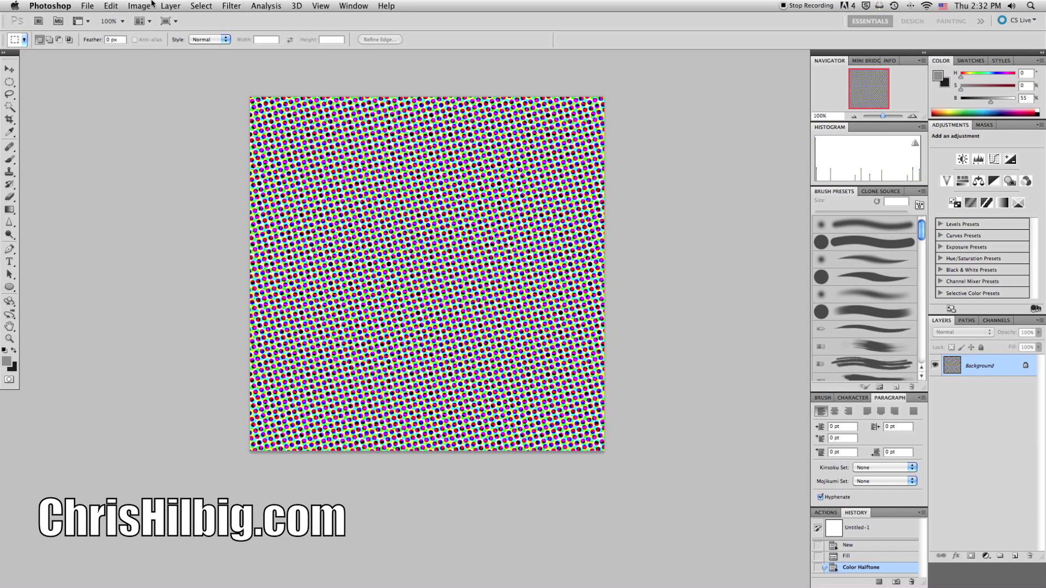
Check the image's color mode and inspect the halftone dots in the Red, Green and Blue channels individually
click(141, 6)
mouse_move(139, 20)
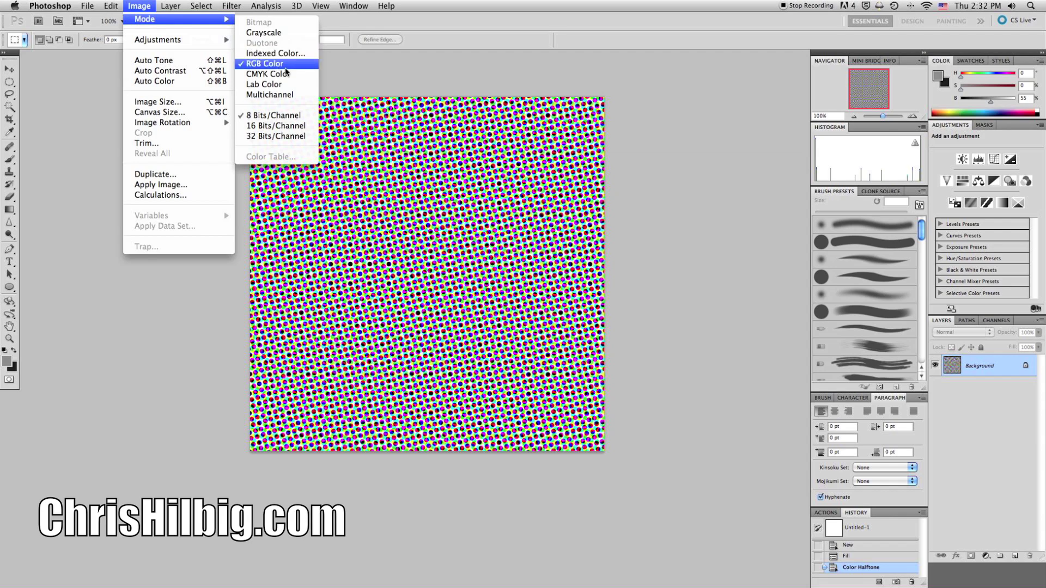
click(284, 64)
click(990, 322)
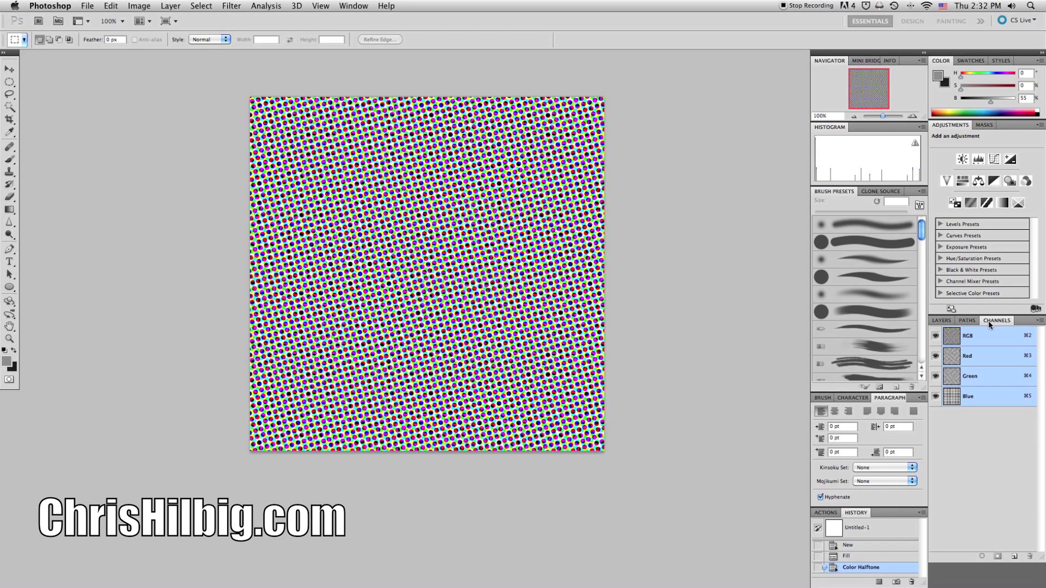
click(980, 360)
click(976, 376)
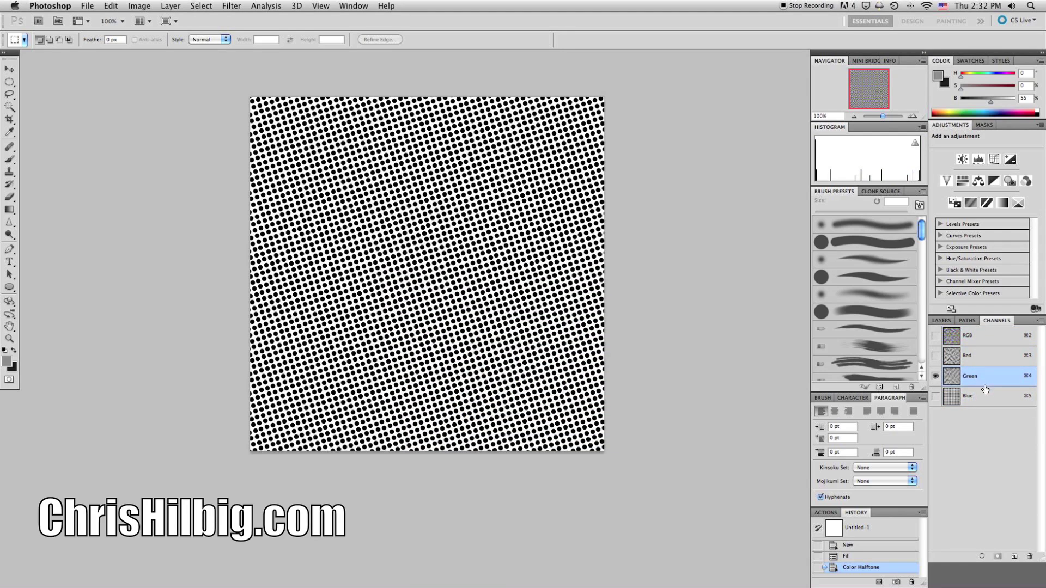
click(987, 402)
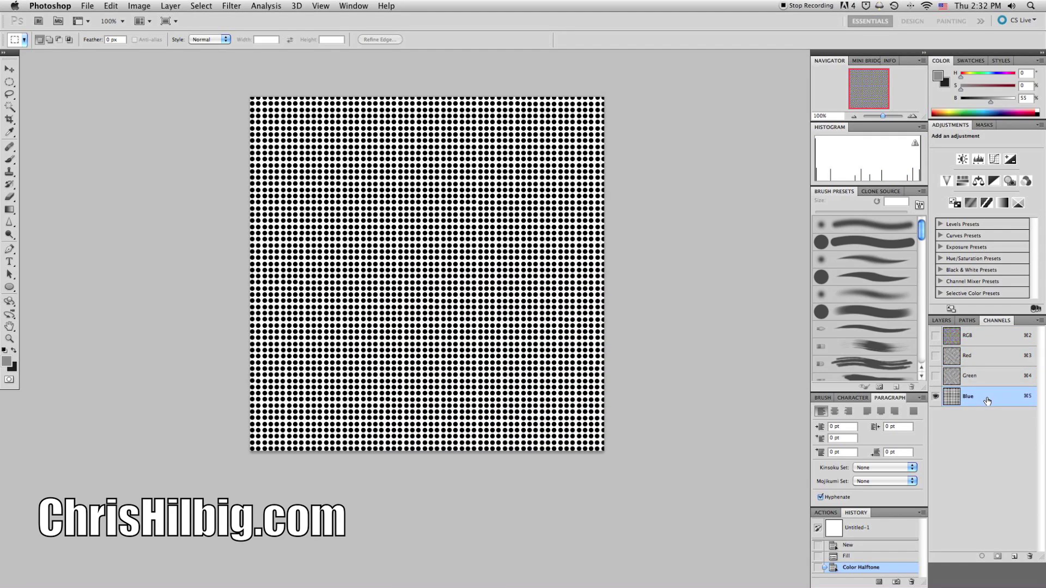
click(989, 377)
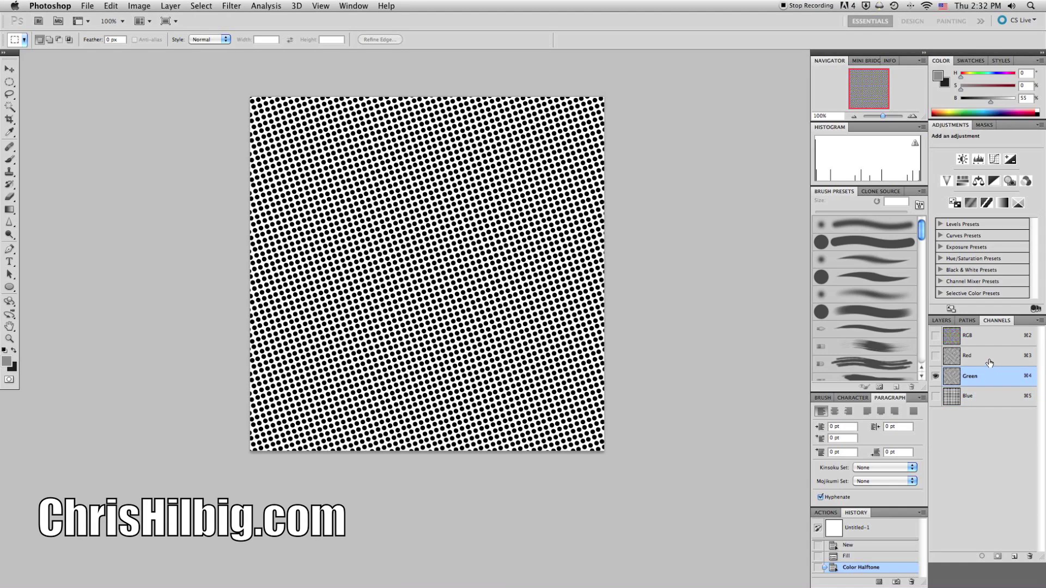
click(991, 361)
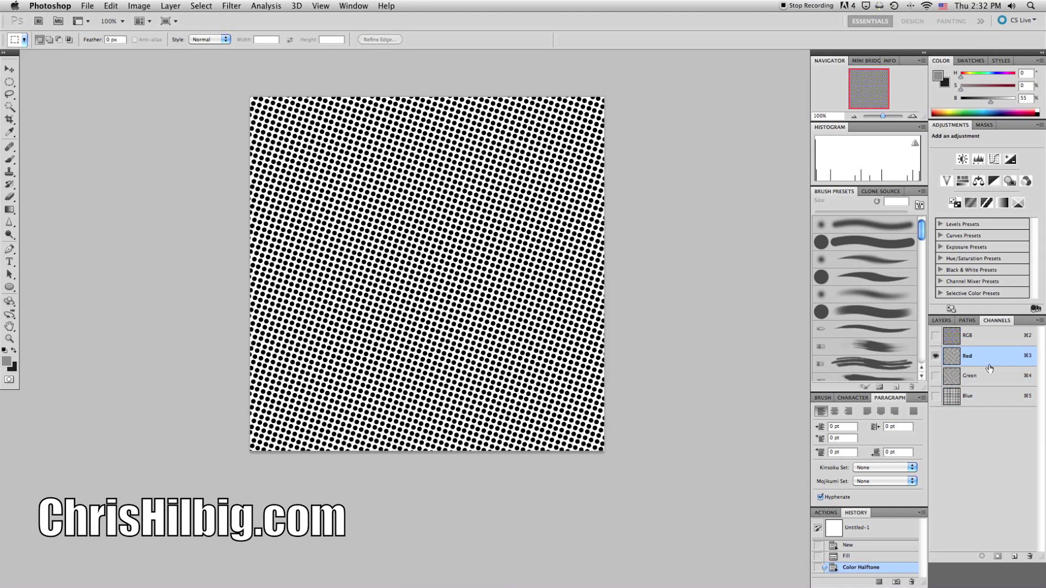
click(935, 336)
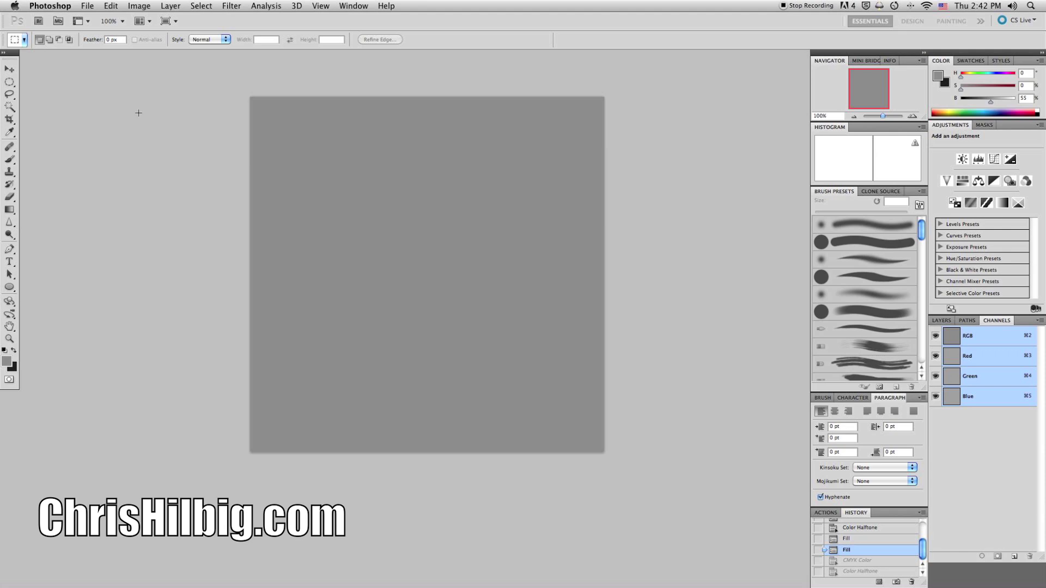
Convert the solid gray RGB image to CMYK Color and reapply the Color Halftone filter with the same settings
click(149, 6)
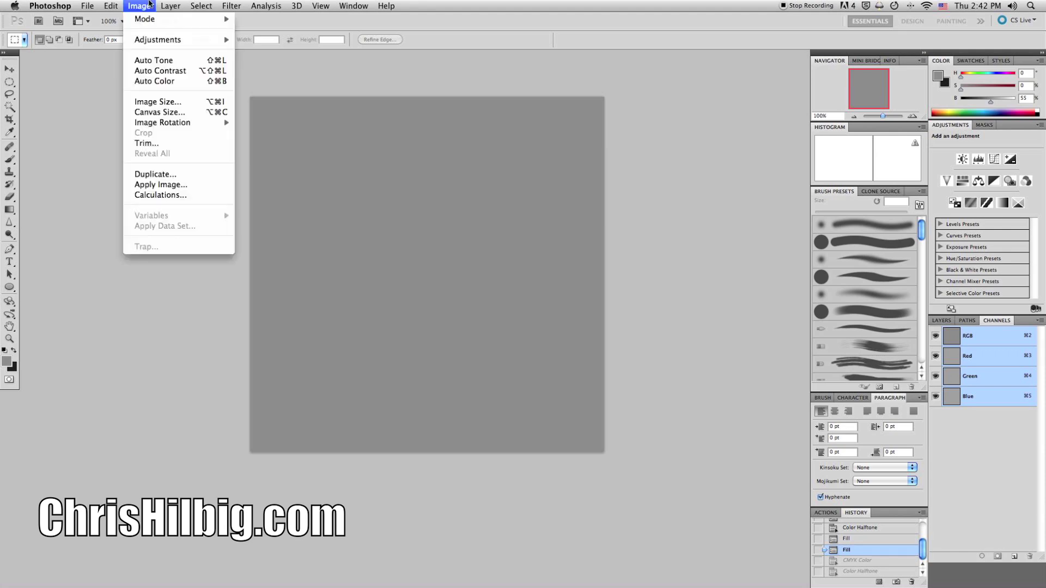
mouse_move(143, 19)
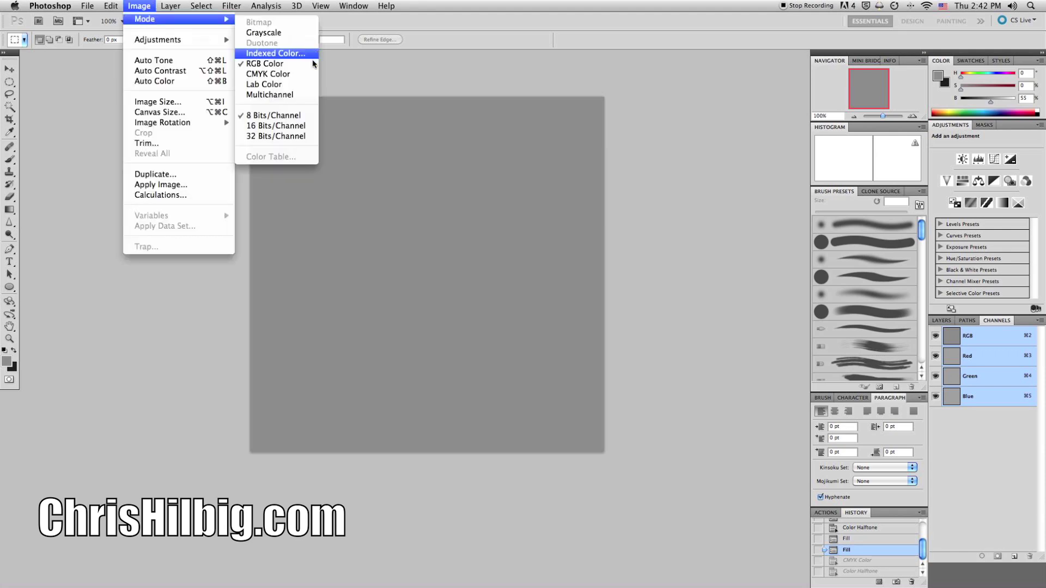
click(303, 76)
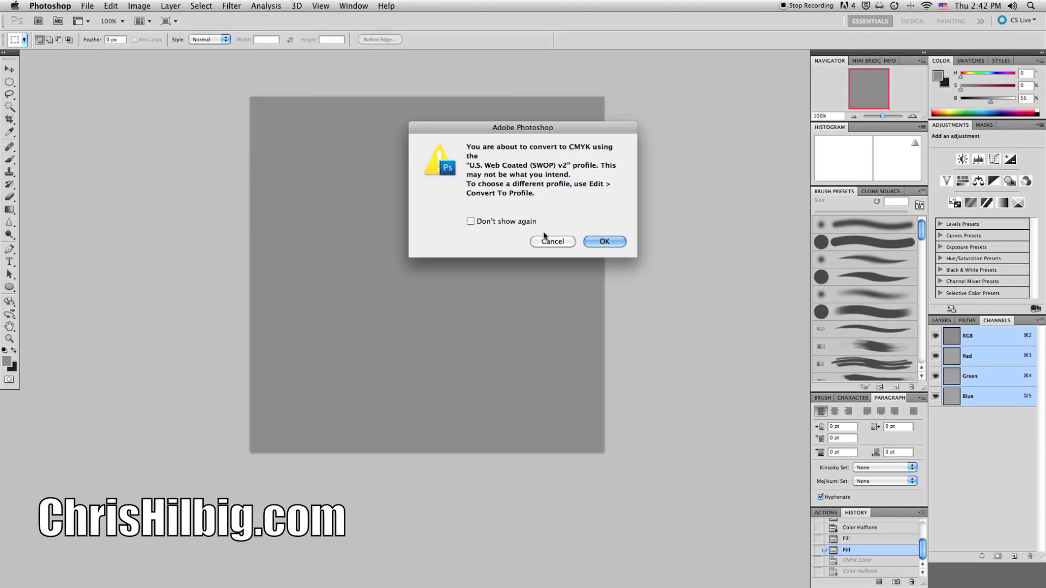
click(604, 242)
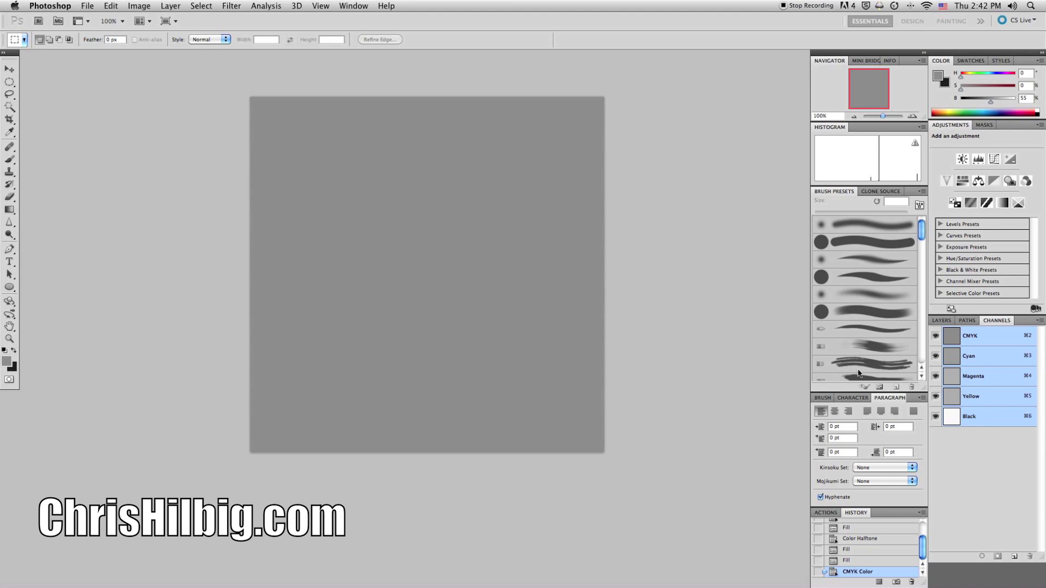
key(super+f)
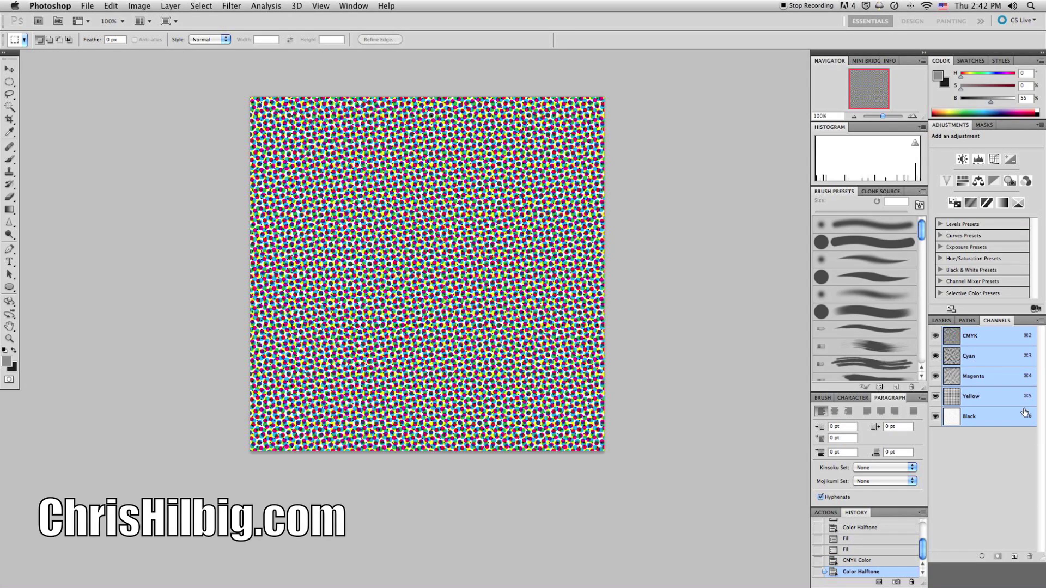
Inspect the dot patterns of the Black, Yellow, Magenta and Cyan channels one by one, and return to the CMYK composite
click(1000, 421)
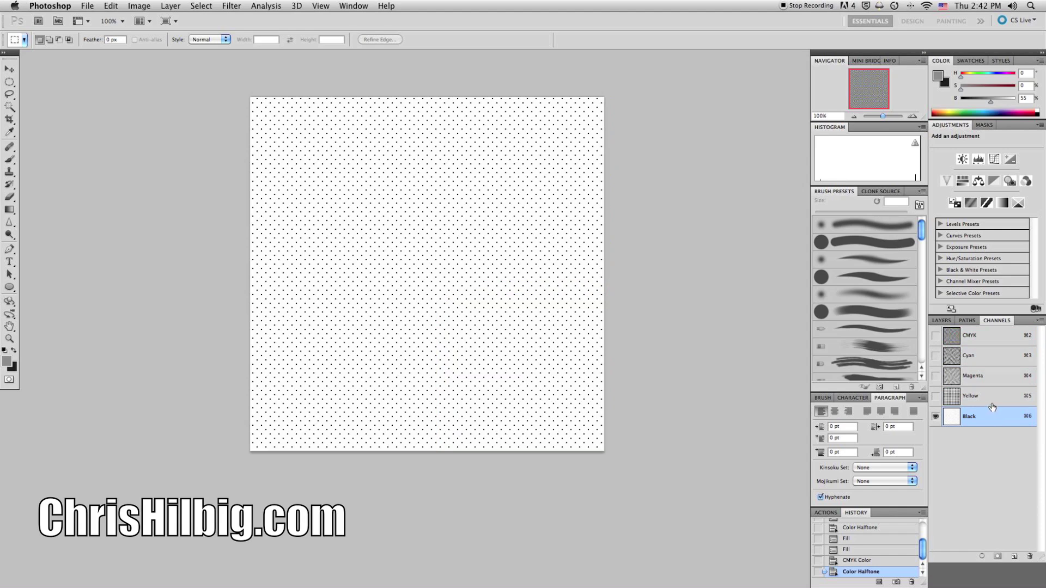
click(995, 401)
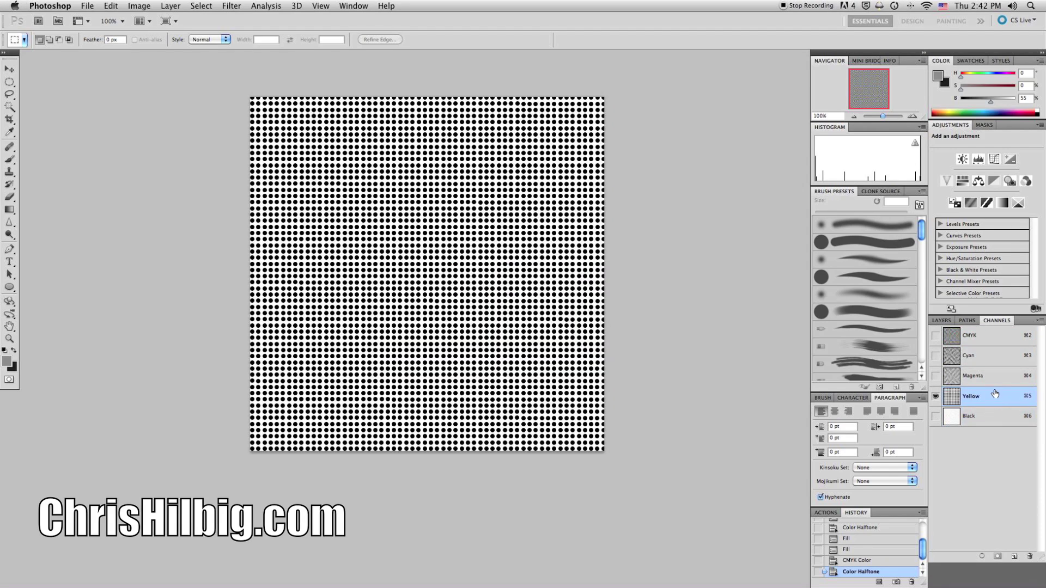
click(992, 379)
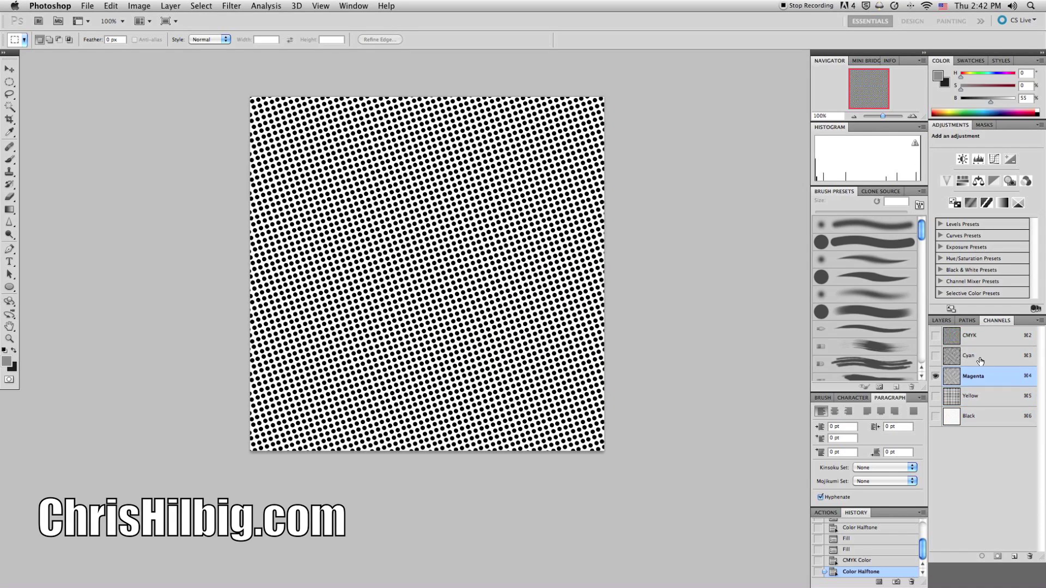
click(981, 360)
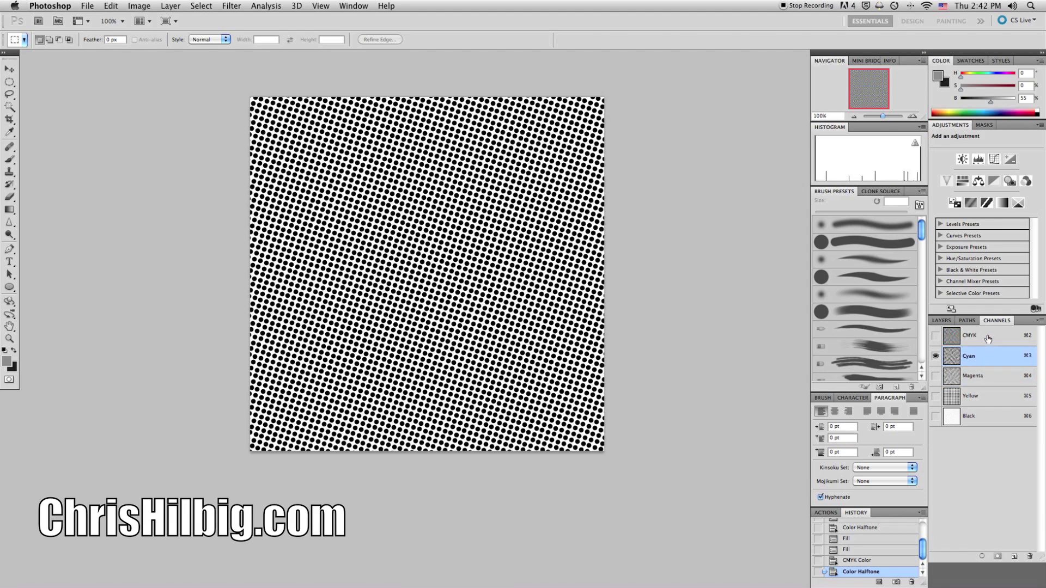
click(988, 339)
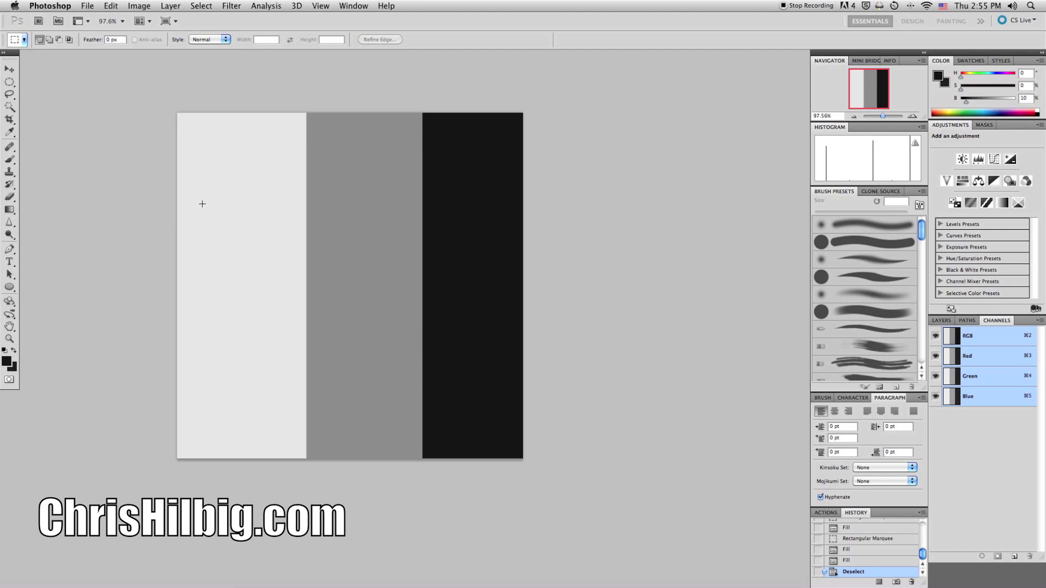
Try Color Halftone on the three gray bands with an 8-pixel maximum radius and all four channel angles at 90 degrees, and undo it
click(231, 6)
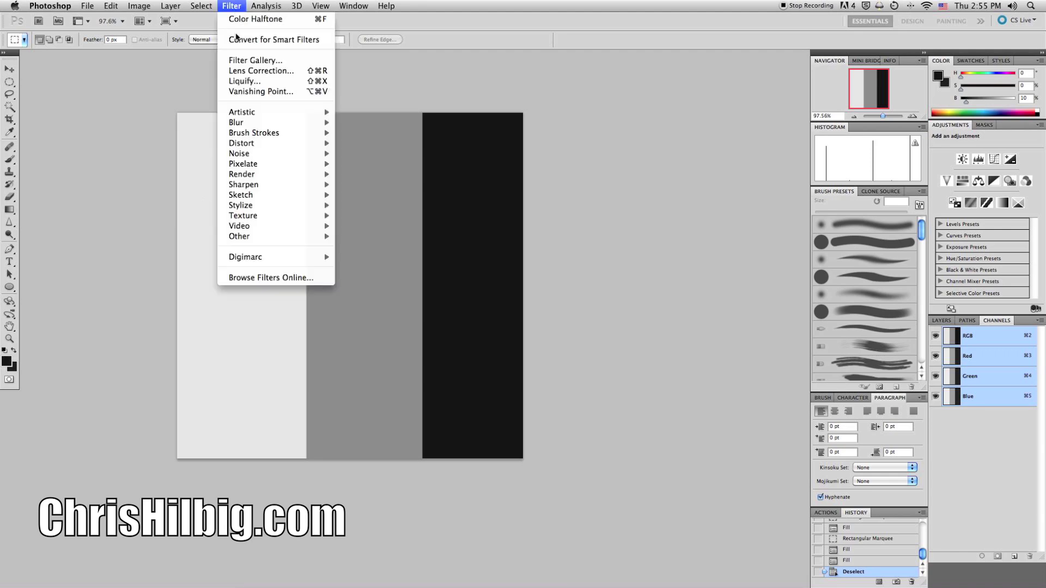
mouse_move(257, 175)
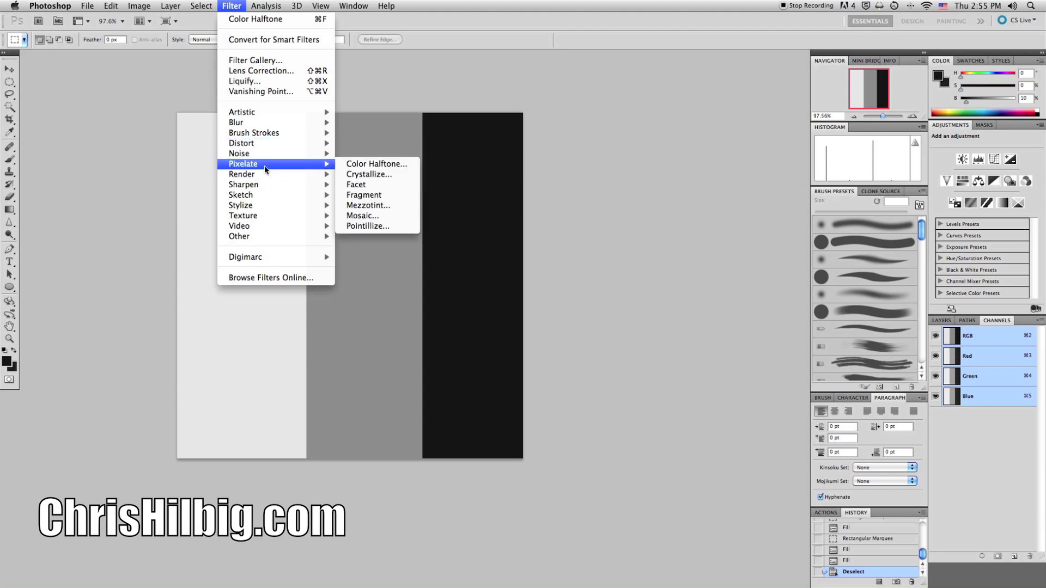
click(349, 165)
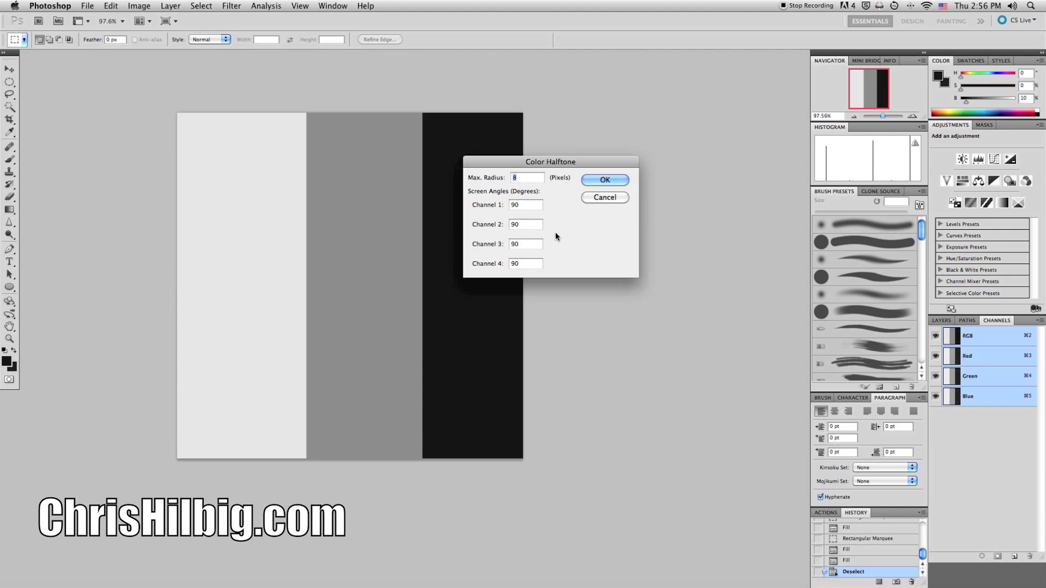
key(Return)
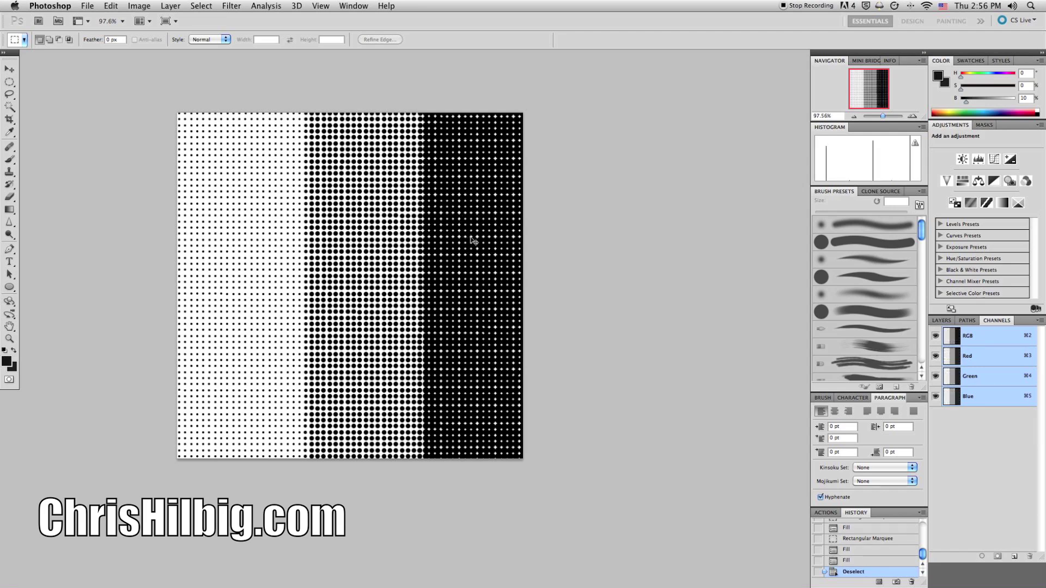
key(super+z)
Apply Color Halftone to the three gray bands with an 8-pixel maximum radius and all four channel angles set to 45 degrees
click(240, 4)
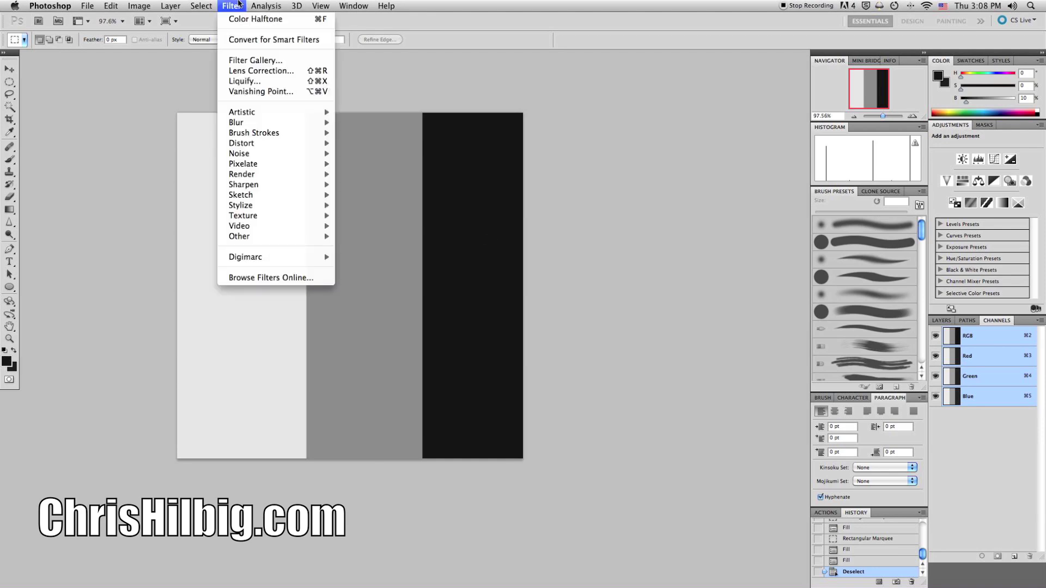
mouse_move(254, 166)
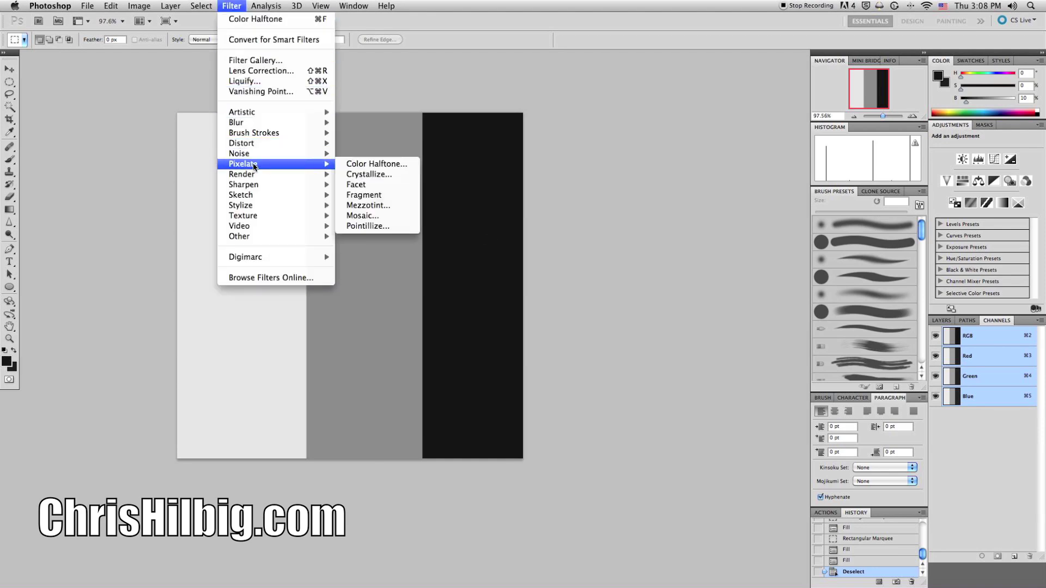
click(387, 164)
double_click(515, 205)
text(04)
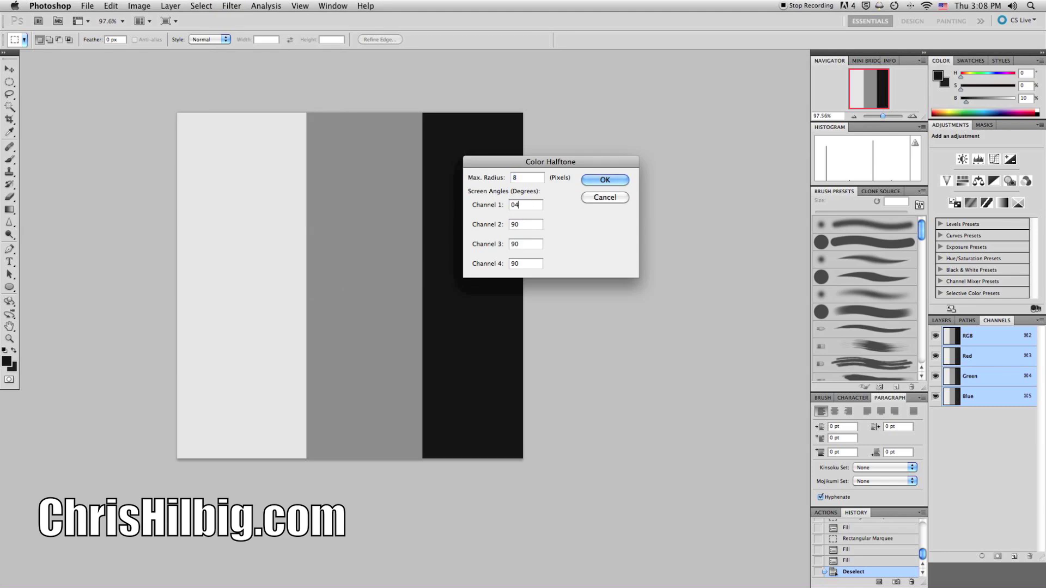
key(BackSpace)
key(BackSpace)
text(45)
key(Tab)
text(45)
key(Tab)
text(45)
key(Tab)
text(45)
key(Return)
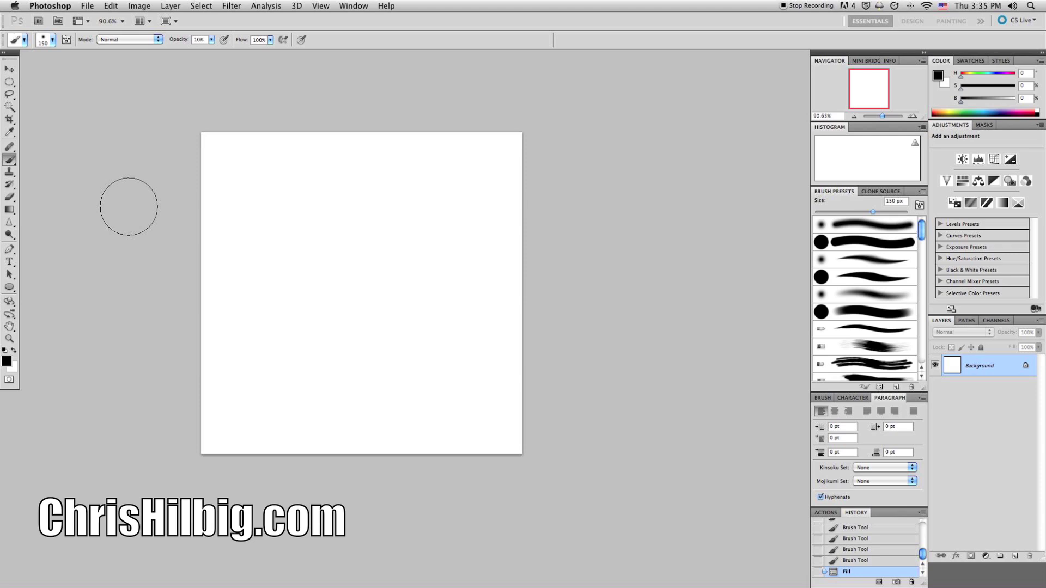
Shade the blank canvas's upper-left corner with a soft 150 px black brush at 10% opacity and reapply Color Halftone
mouse_move(220, 109)
mouse_down()
mouse_move(173, 219)
mouse_move(181, 224)
mouse_move(327, 100)
mouse_move(208, 267)
mouse_move(227, 260)
mouse_move(318, 145)
mouse_move(203, 236)
mouse_move(317, 92)
mouse_move(185, 187)
mouse_move(289, 87)
mouse_move(246, 142)
mouse_up()
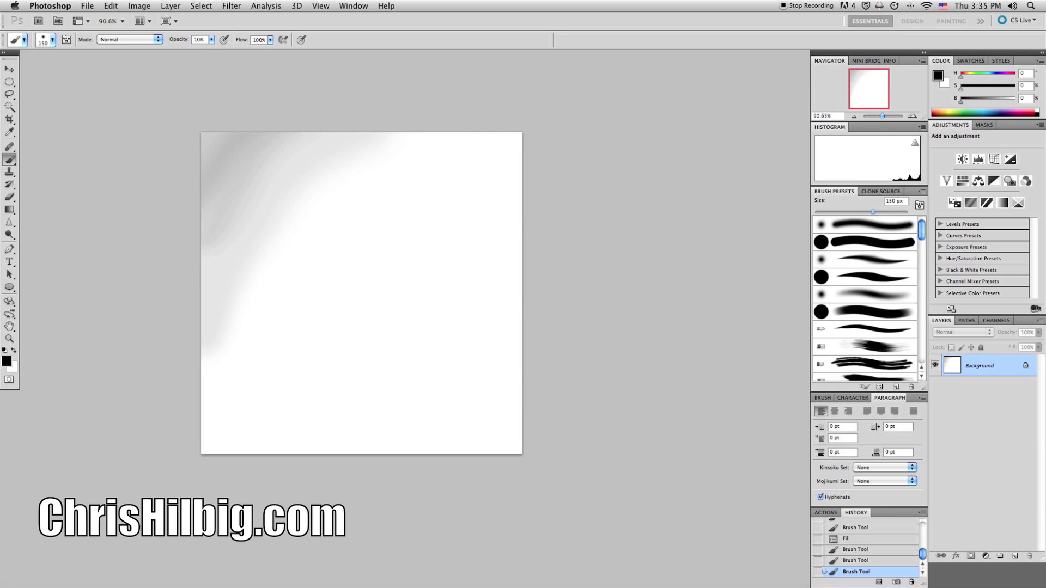
mouse_move(203, 311)
mouse_down()
mouse_move(243, 212)
mouse_move(407, 65)
mouse_move(142, 203)
mouse_up()
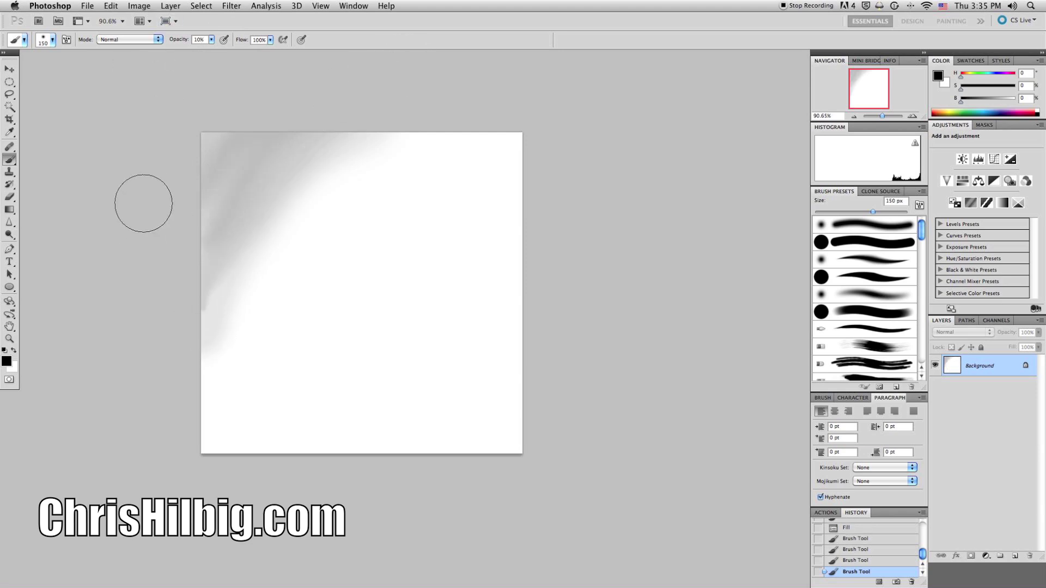
mouse_move(272, 64)
mouse_down()
mouse_move(275, 170)
mouse_move(218, 369)
mouse_move(256, 290)
mouse_move(385, 134)
mouse_move(510, 55)
mouse_move(357, 126)
mouse_move(280, 212)
mouse_move(206, 348)
mouse_move(220, 266)
mouse_move(299, 141)
mouse_move(192, 257)
mouse_move(251, 152)
mouse_move(245, 142)
mouse_move(177, 224)
mouse_up()
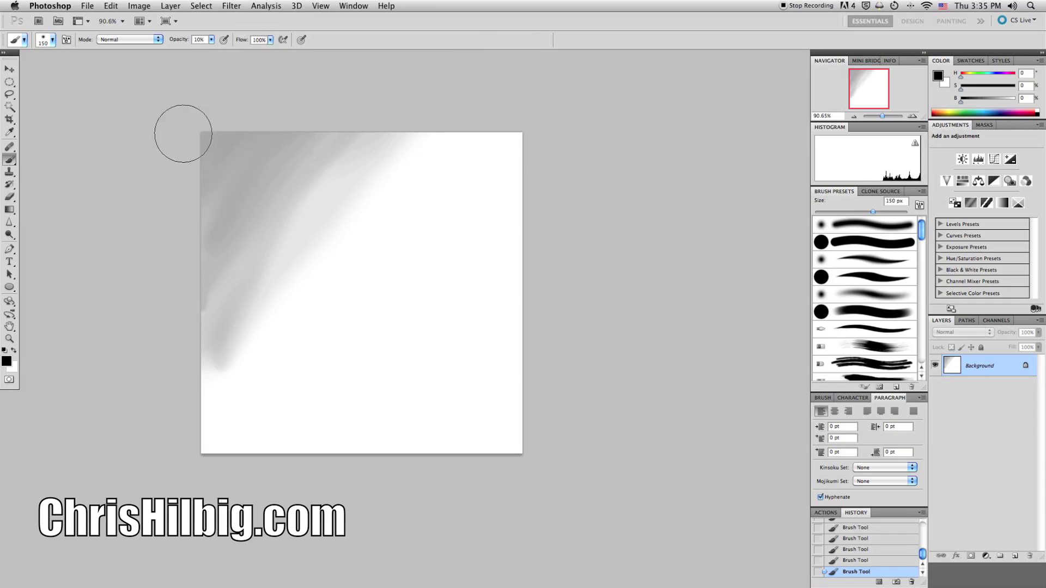
mouse_move(197, 182)
mouse_down()
mouse_move(285, 103)
mouse_move(196, 274)
mouse_move(275, 150)
mouse_move(380, 77)
mouse_move(318, 141)
mouse_move(198, 323)
mouse_move(205, 333)
mouse_move(245, 271)
mouse_move(470, 42)
mouse_up()
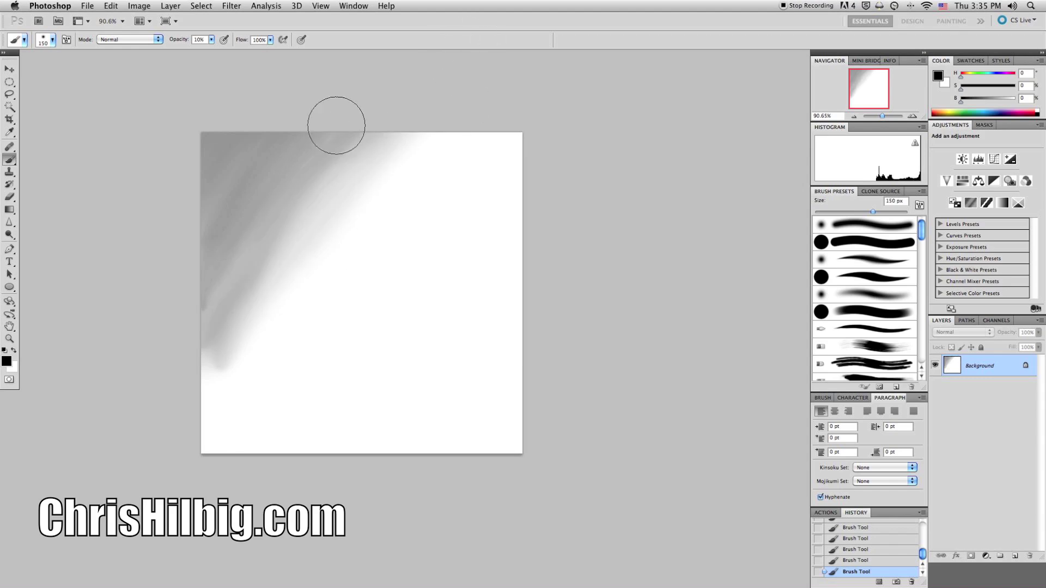
drag(225, 264, 159, 350)
mouse_move(269, 152)
mouse_down()
mouse_move(199, 236)
mouse_move(135, 341)
mouse_up()
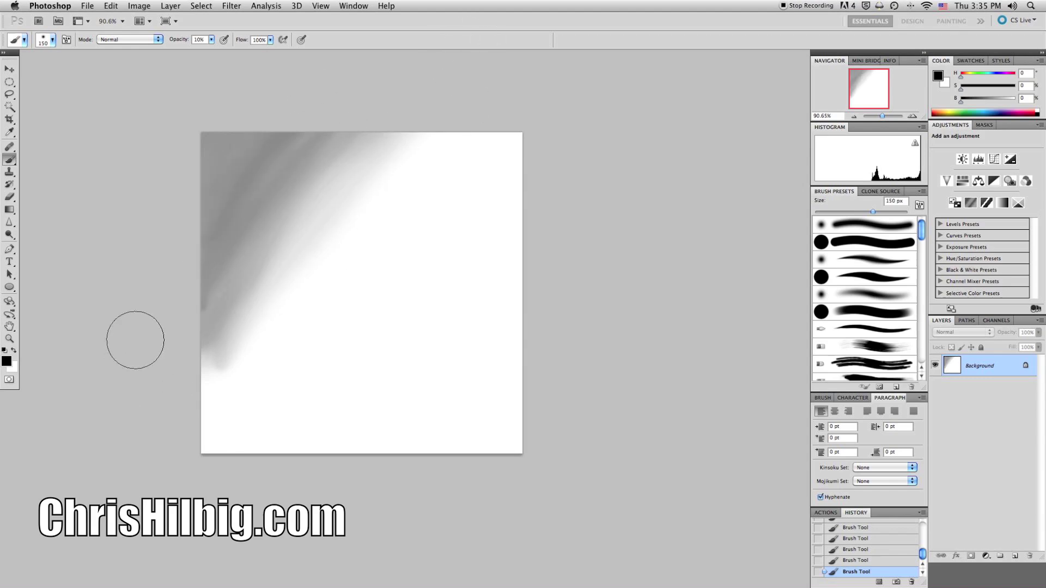
mouse_move(264, 132)
mouse_down()
mouse_move(172, 230)
mouse_move(149, 320)
mouse_up()
drag(224, 117, 145, 262)
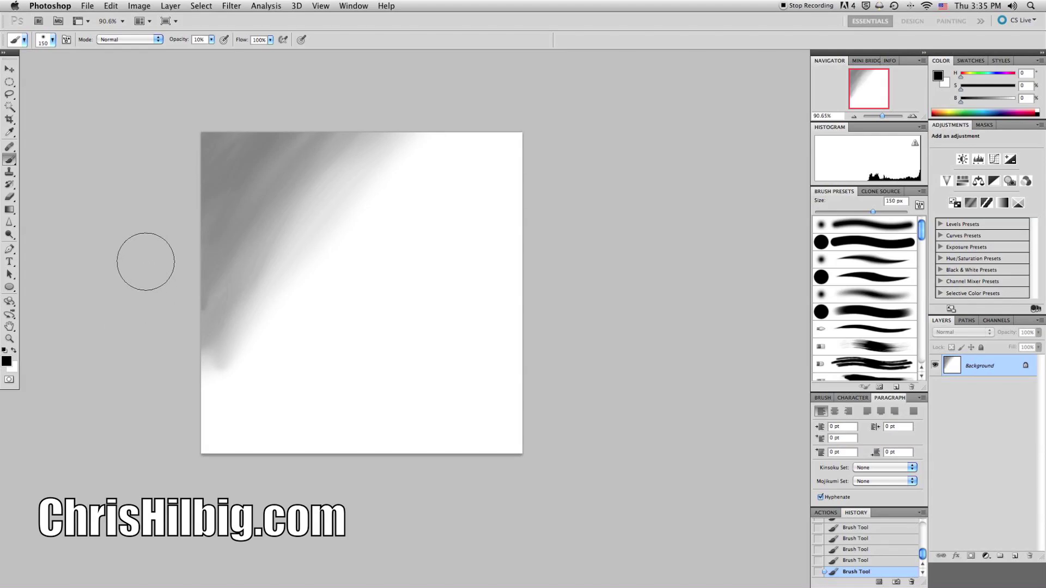
drag(210, 124, 180, 255)
drag(271, 105, 198, 304)
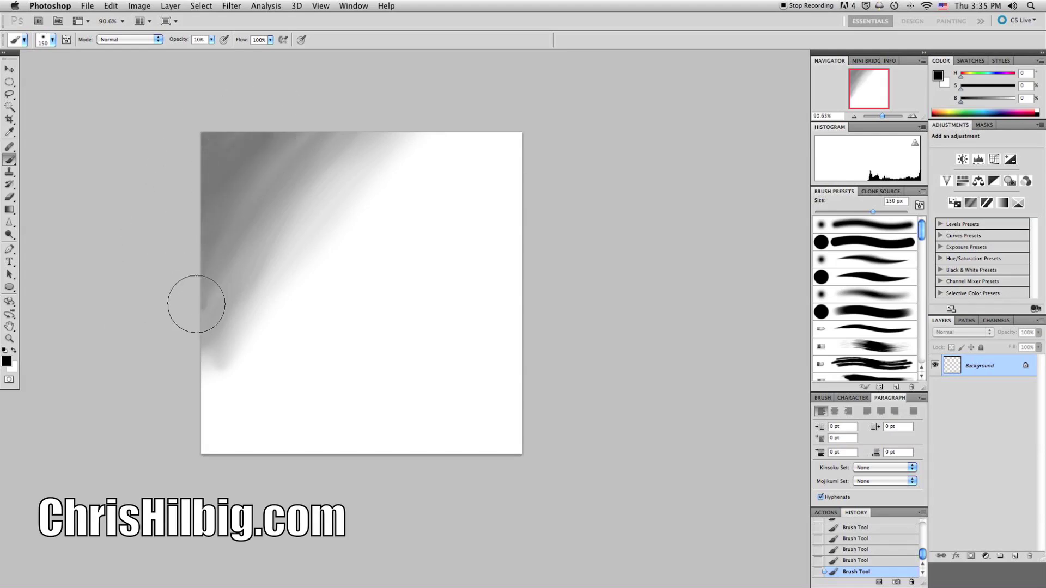
mouse_move(297, 134)
mouse_down()
mouse_move(260, 152)
mouse_move(187, 222)
mouse_up()
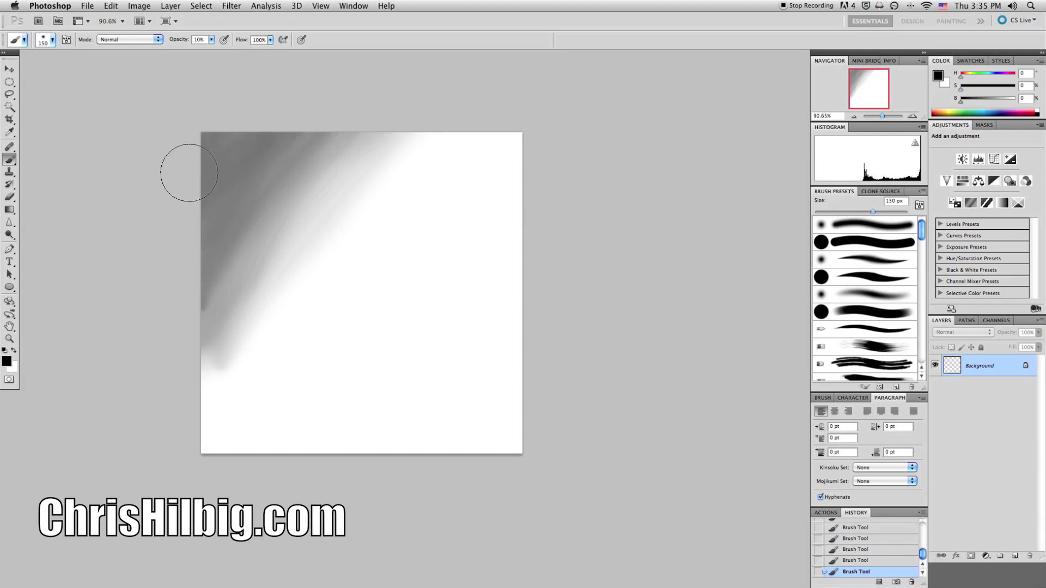
drag(259, 100, 194, 222)
drag(289, 114, 201, 257)
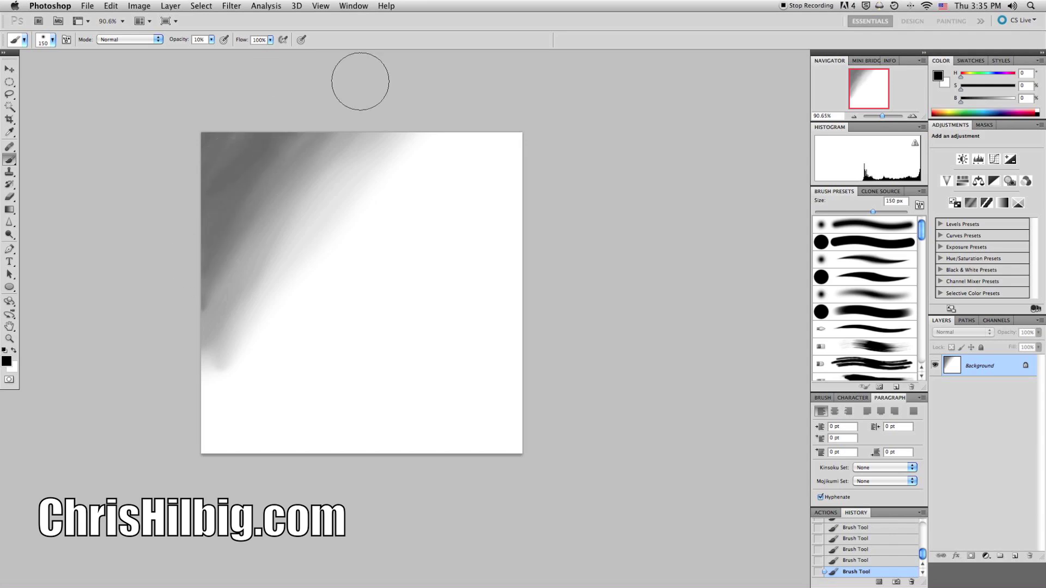
drag(259, 91, 182, 201)
drag(367, 75, 152, 194)
drag(260, 108, 173, 218)
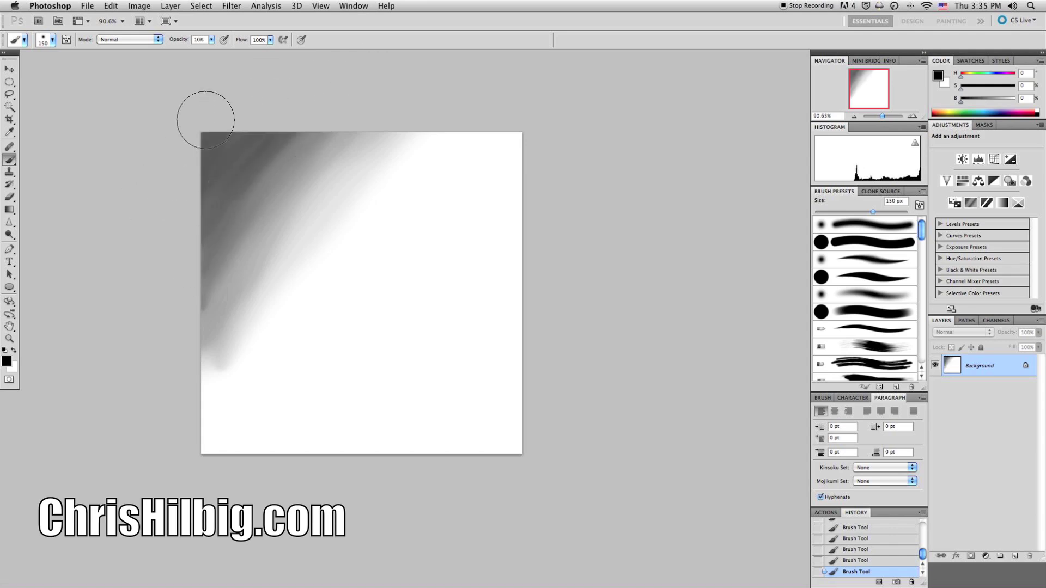
key(super+f)
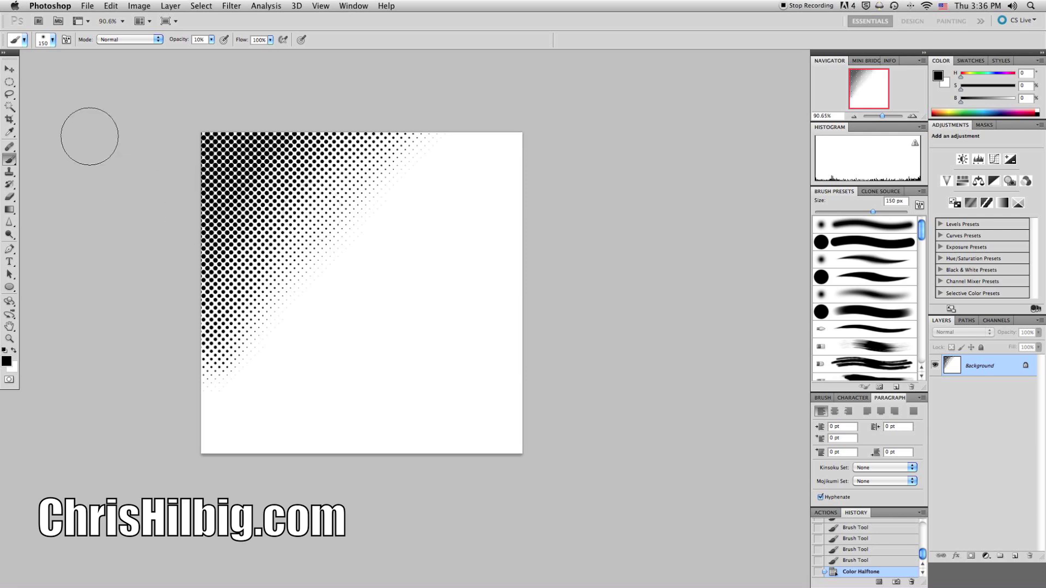
Make an upright elliptical selection in the canvas's lower-right area and fill it with a black-to-white gradient from top to bottom
click(9, 81)
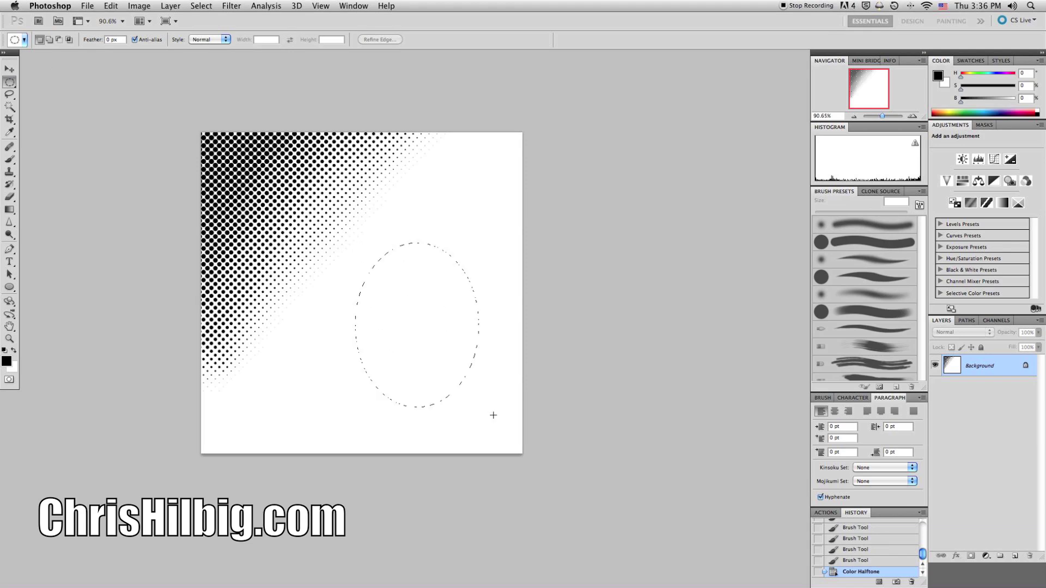
drag(496, 421, 496, 420)
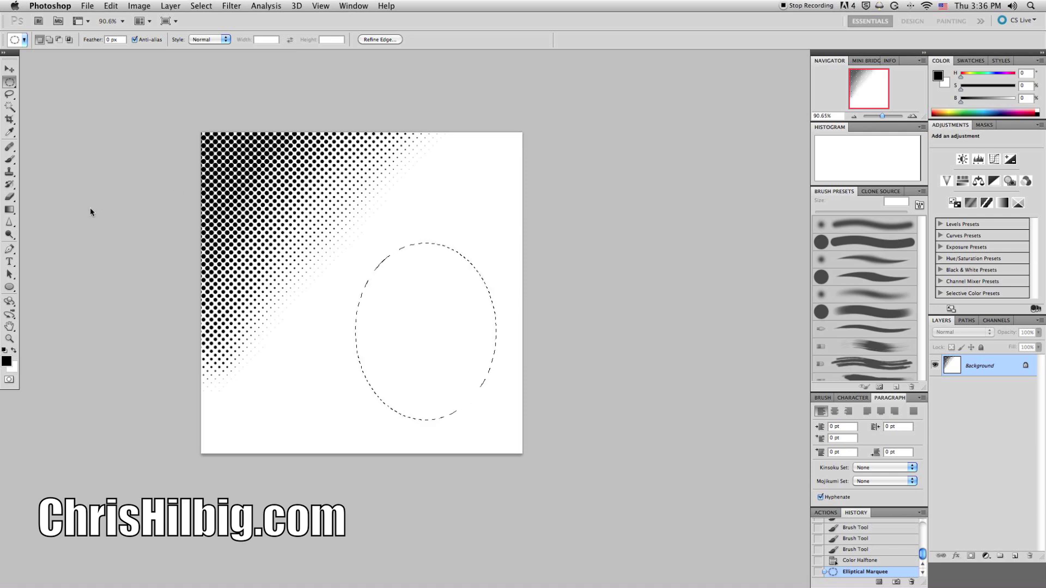
click(9, 209)
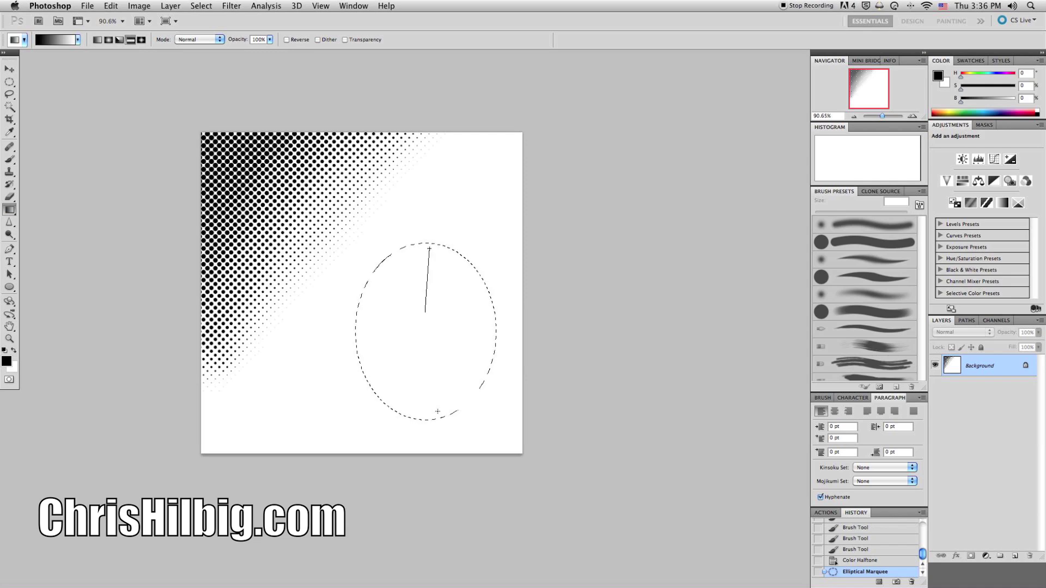
drag(445, 418, 443, 421)
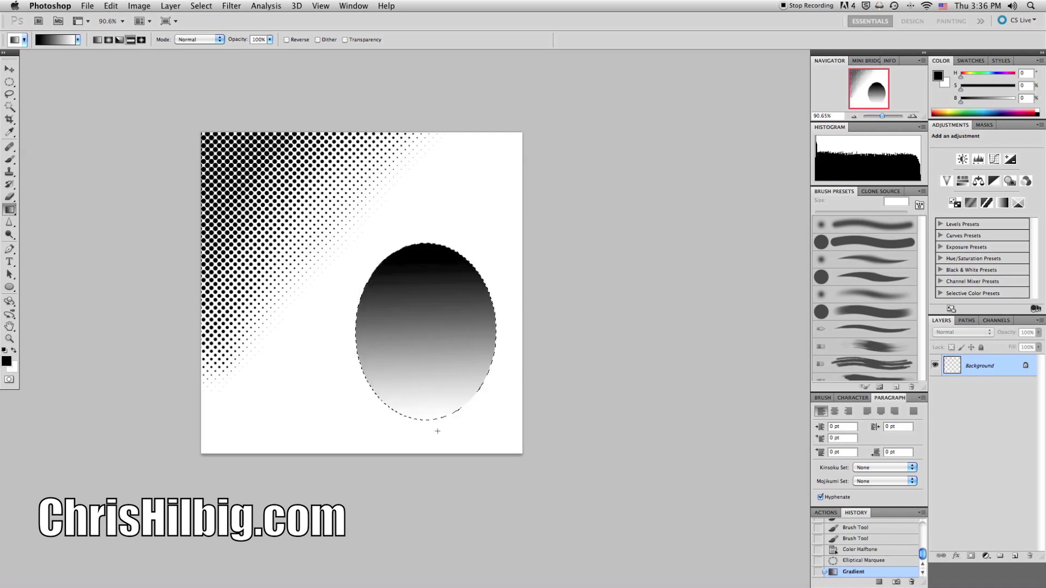
Darken the left and lower edges inside the selected ellipse with the 150 px black brush at 10% and 40% opacity
click(9, 159)
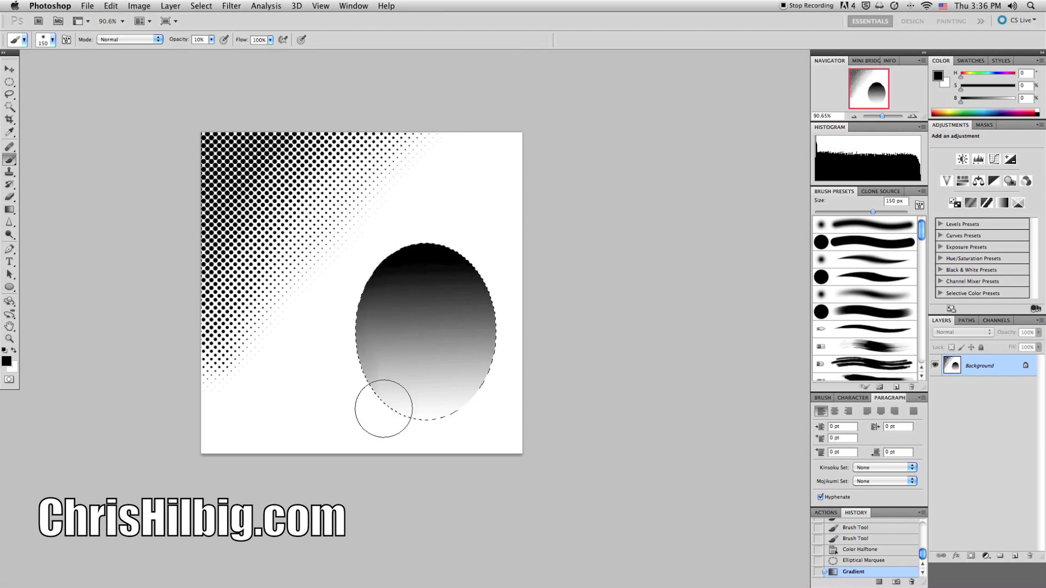
mouse_move(481, 387)
mouse_down()
mouse_move(368, 307)
mouse_move(374, 282)
mouse_up()
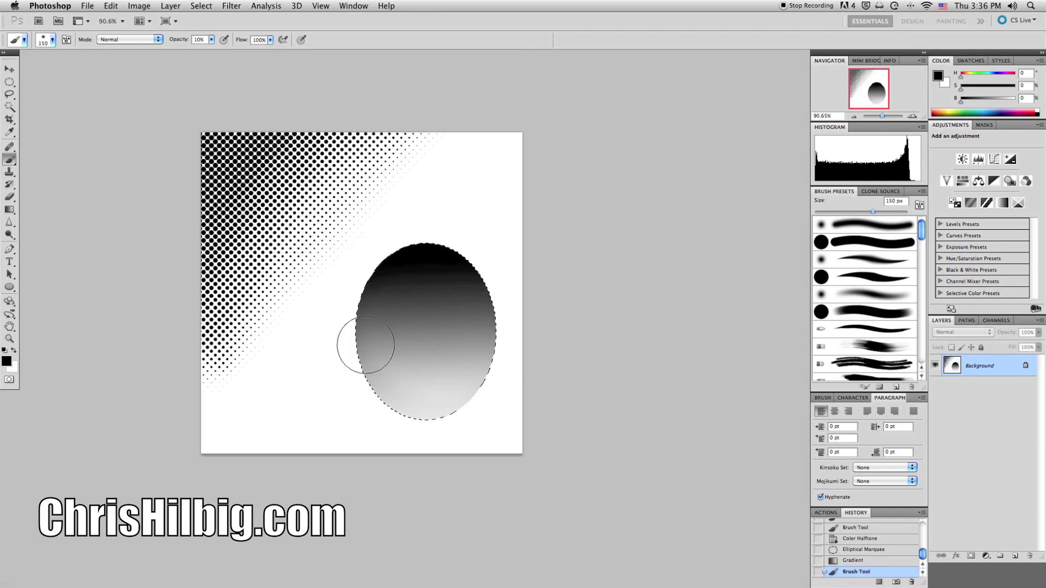
key(4)
mouse_move(425, 415)
mouse_down()
mouse_move(380, 404)
mouse_move(359, 323)
mouse_up()
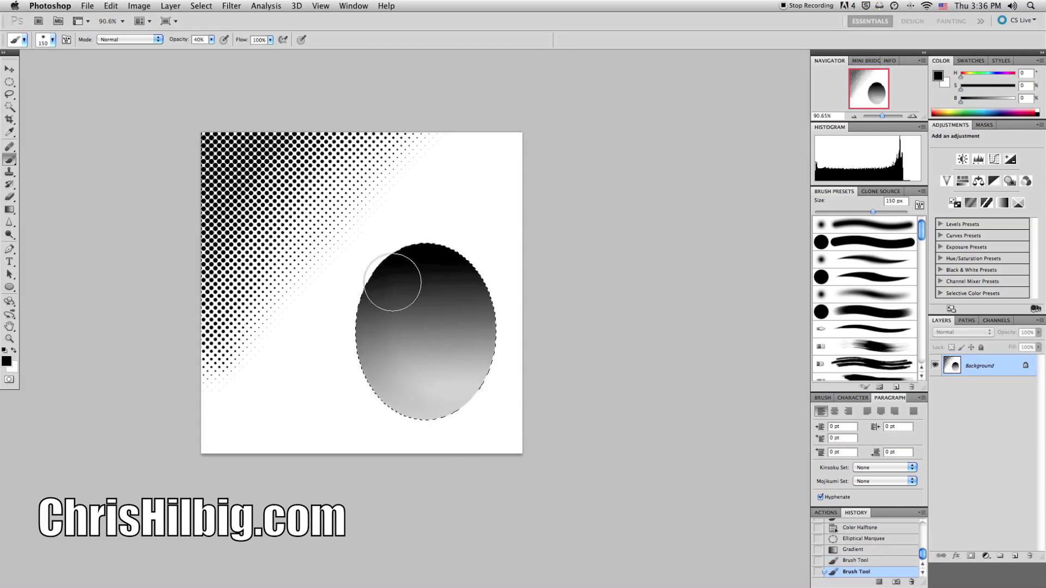
mouse_move(507, 414)
mouse_down()
mouse_move(563, 371)
mouse_move(473, 422)
mouse_up()
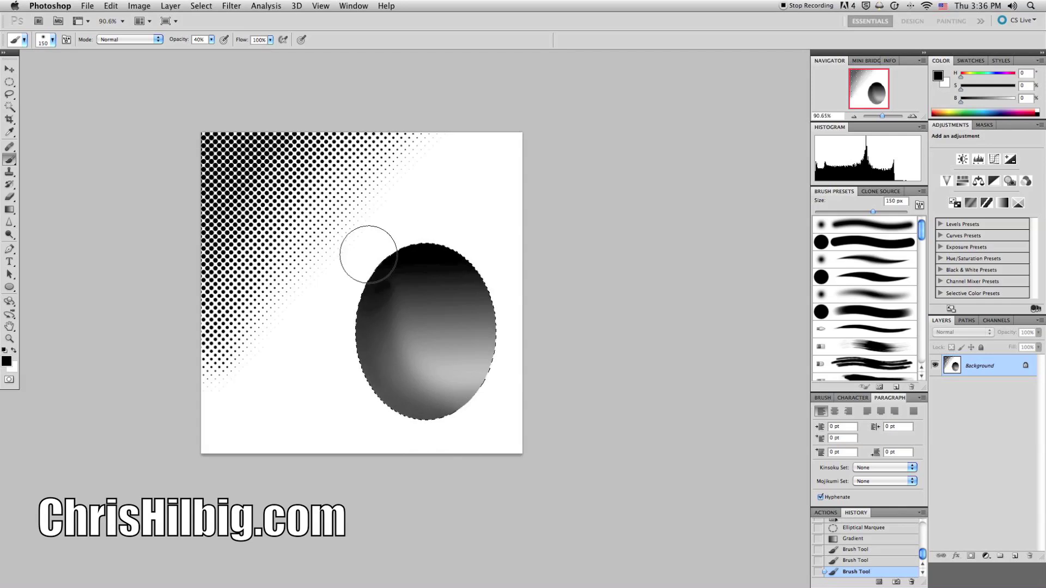
drag(444, 221, 345, 339)
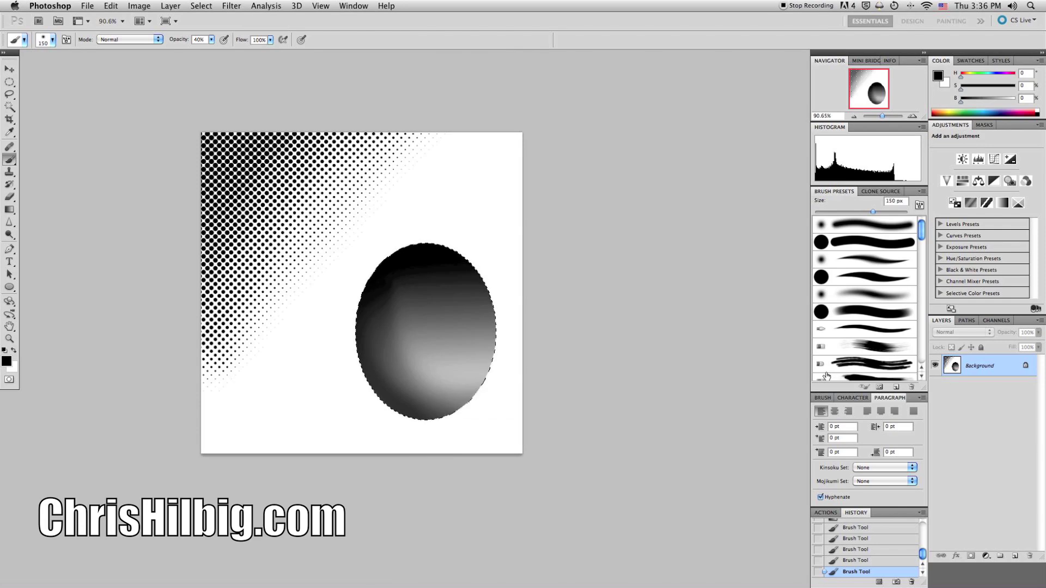
Try Color Halftone on the shaded ellipse, undo it, and examine the ellipse's dark upper-left tones up close
key(ctrl+f)
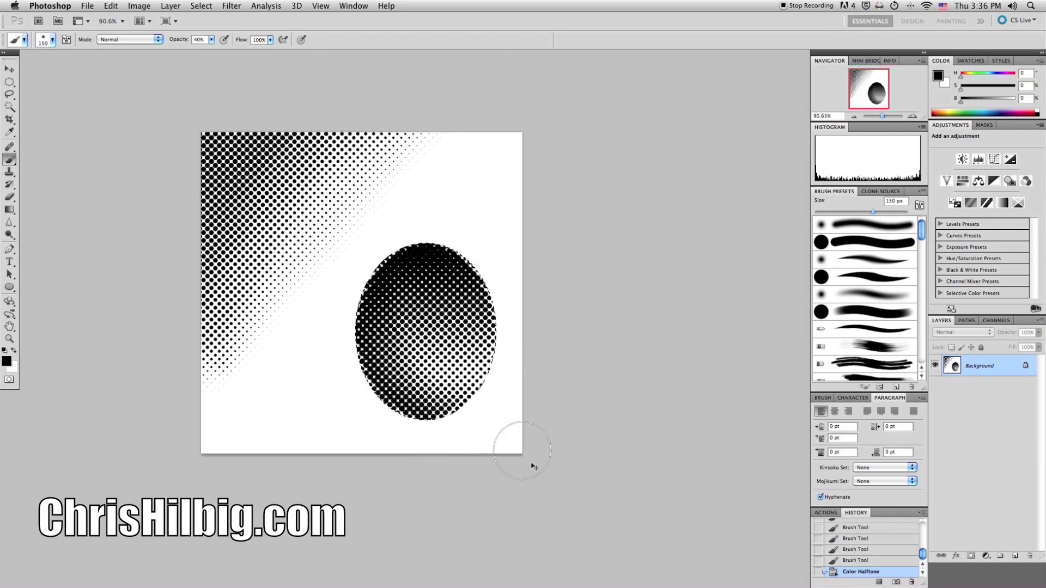
key(super+z)
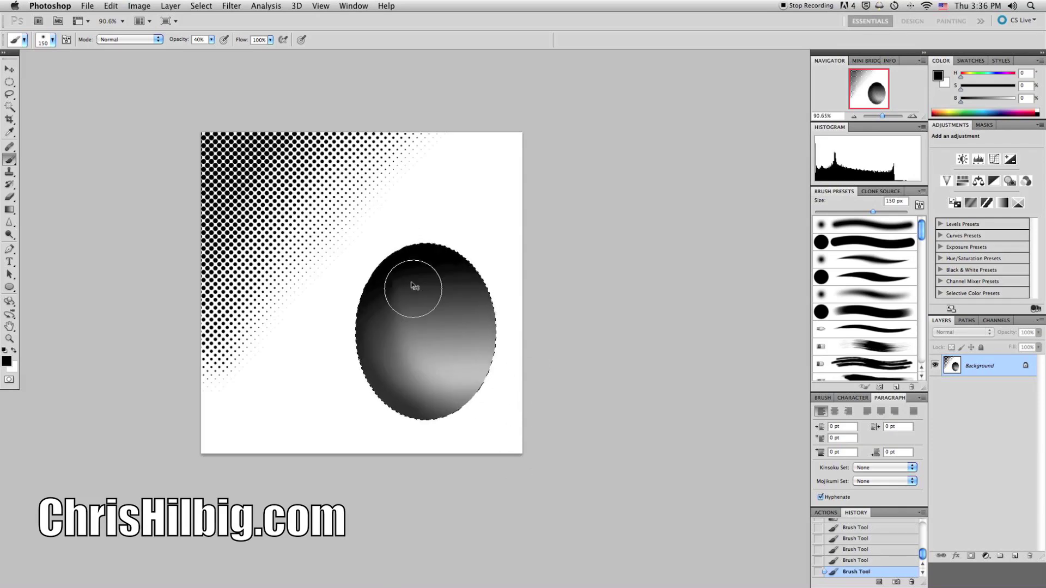
key(super+alt+0)
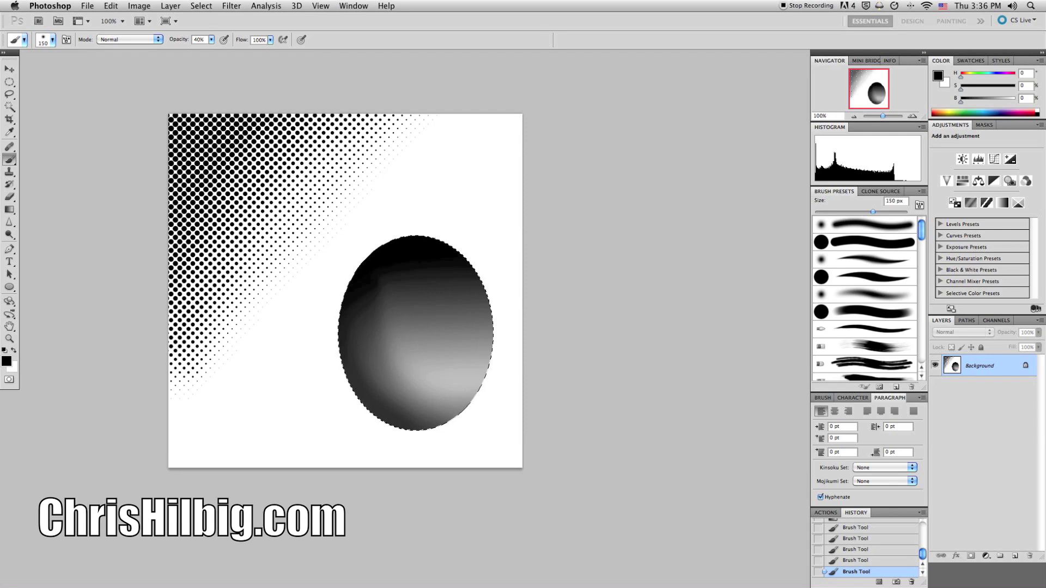
key(super+equal)
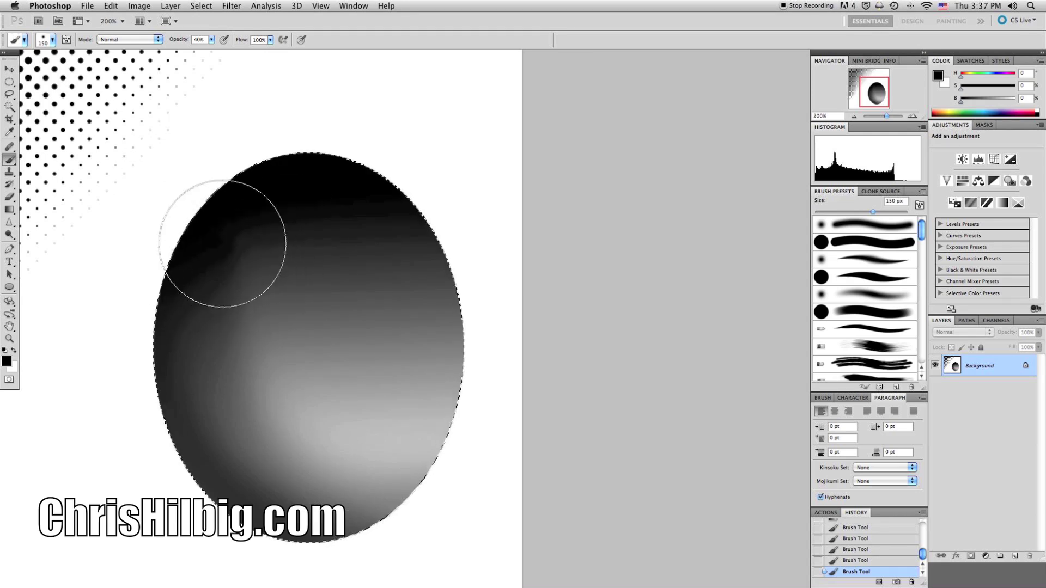
drag(263, 279, 199, 281)
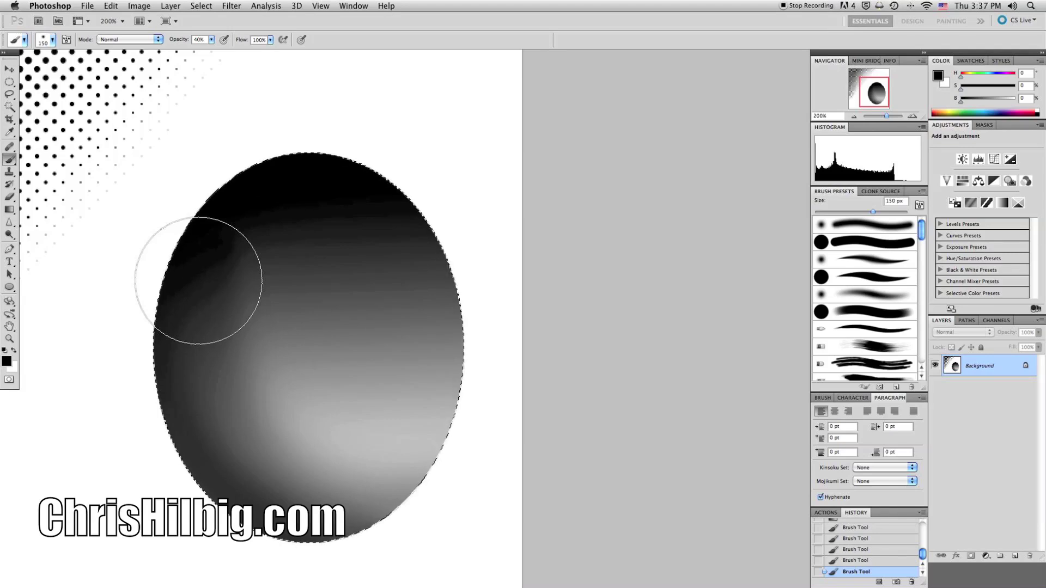
mouse_move(199, 281)
mouse_down()
mouse_move(174, 229)
mouse_move(220, 259)
mouse_move(322, 251)
mouse_move(203, 274)
mouse_move(296, 268)
mouse_move(190, 286)
mouse_move(296, 265)
mouse_move(262, 280)
mouse_up()
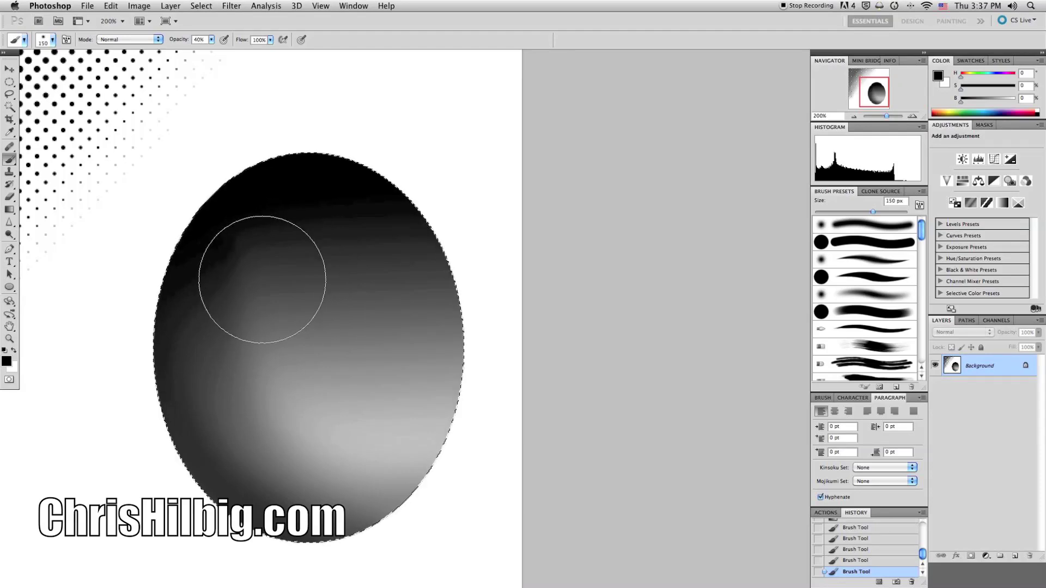
Reapply Color Halftone to the still-selected ellipse, look at its clipped dot edge, and undo the filter
key(super+f)
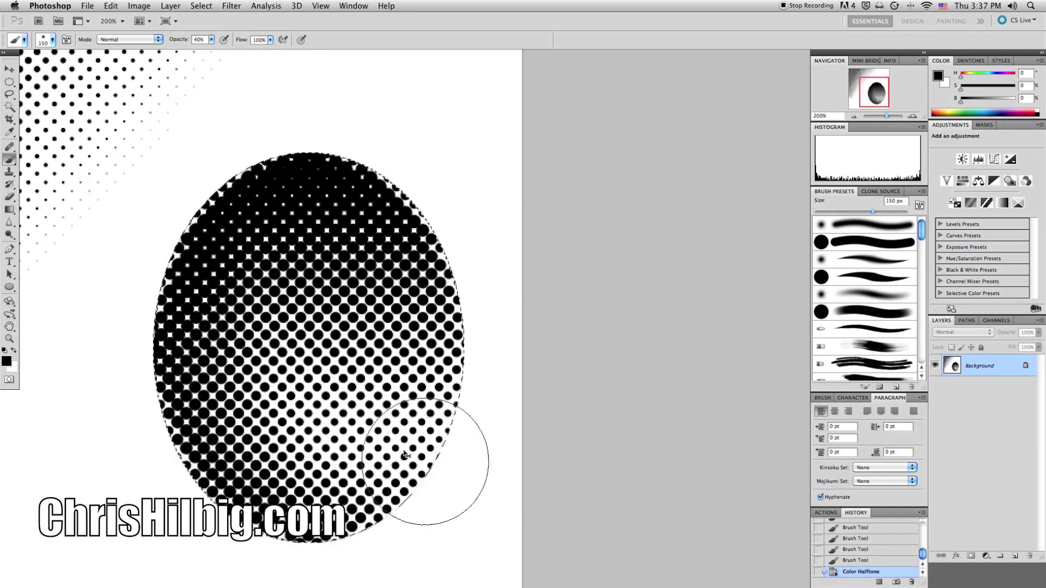
key(super+minus)
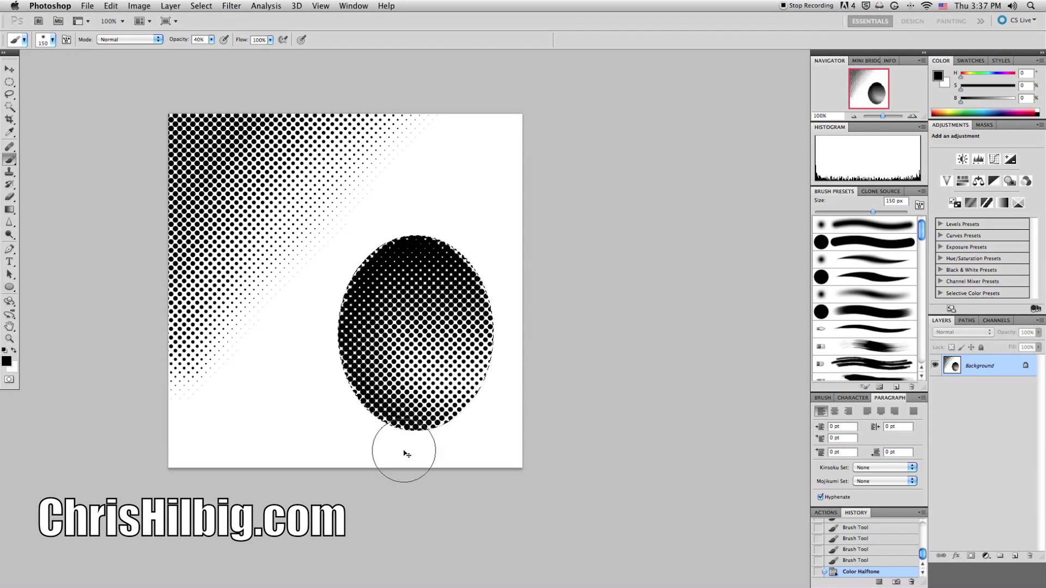
key(super+z)
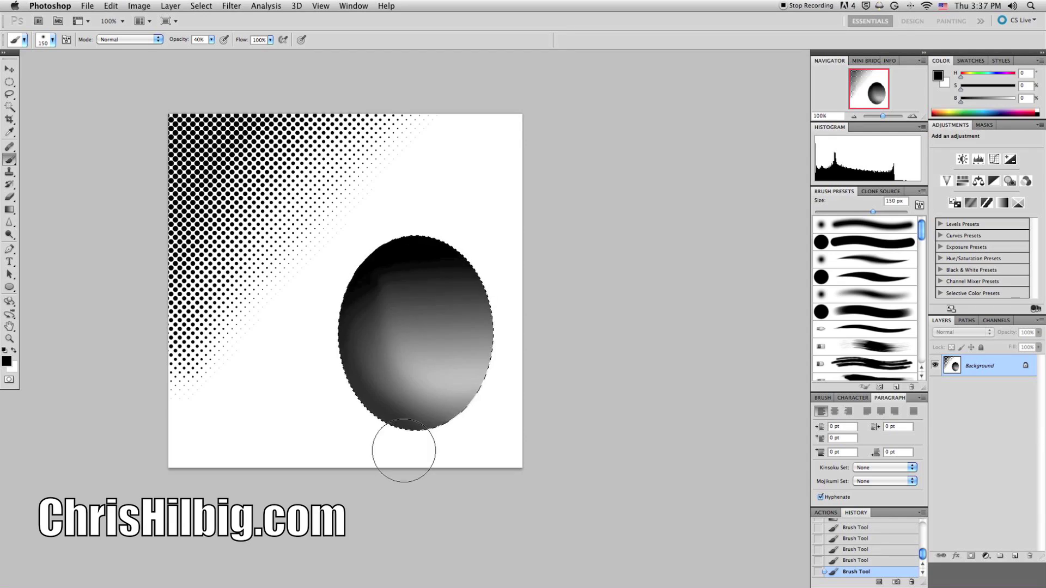
Deselect the ellipse, reapply Color Halftone to the whole canvas, and look closely at the dots along the ellipse's edge
key(super+d)
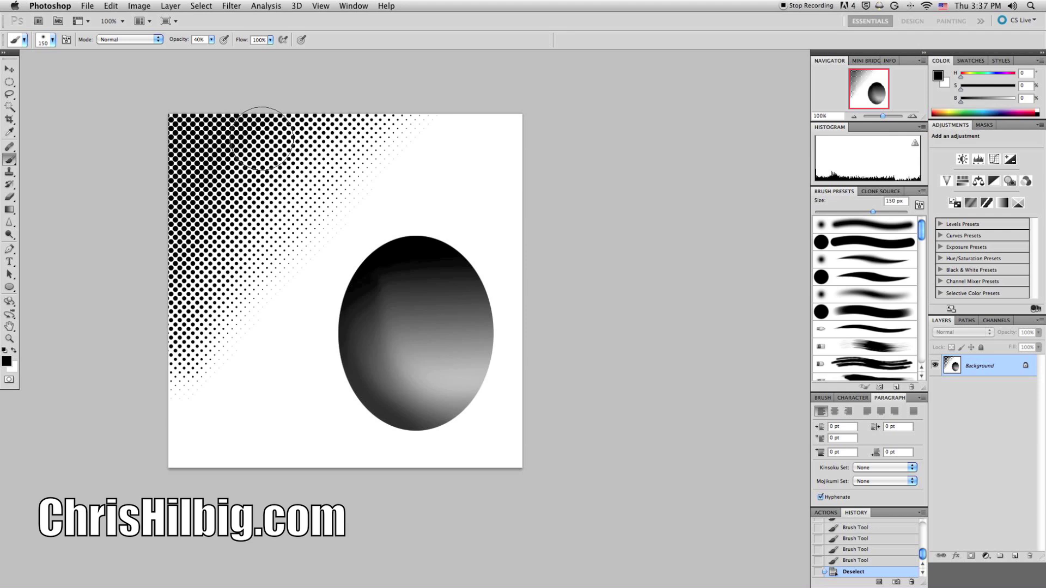
key(super+f)
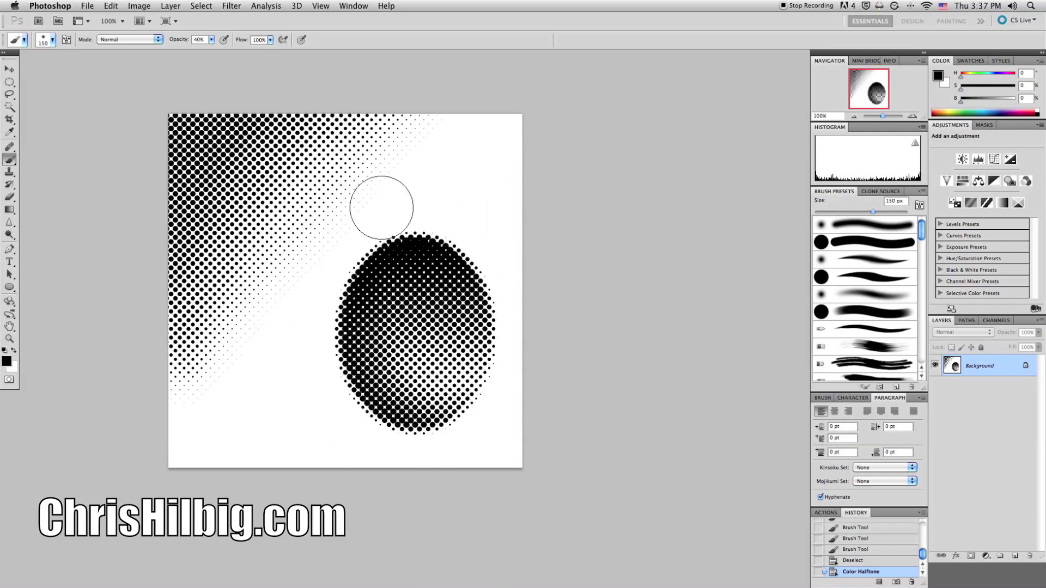
key(super+equal)
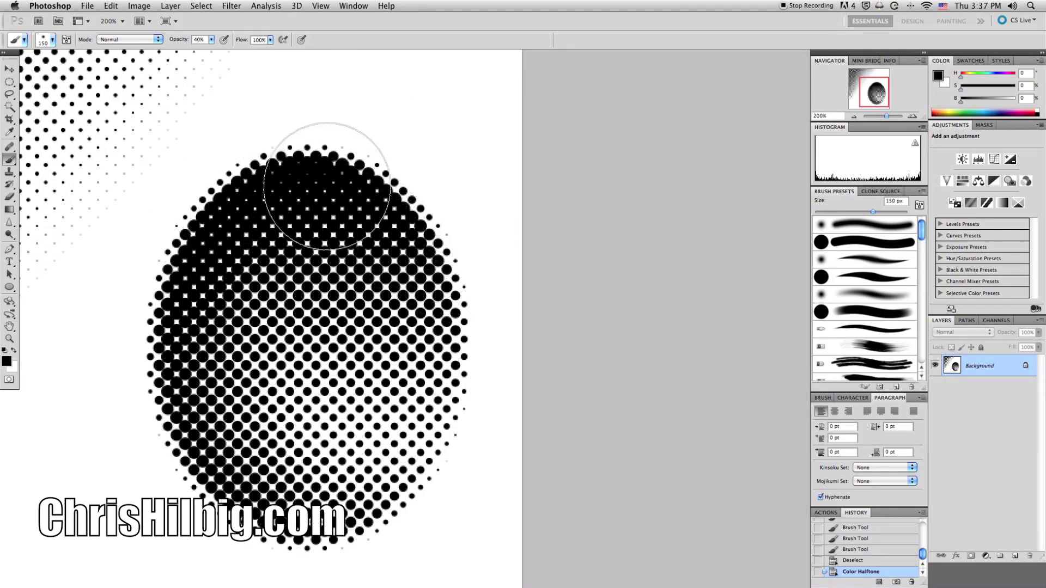
Clear the canvas by filling it with white and make a large upright elliptical selection near its center
key(super+BackSpace)
key(super+0)
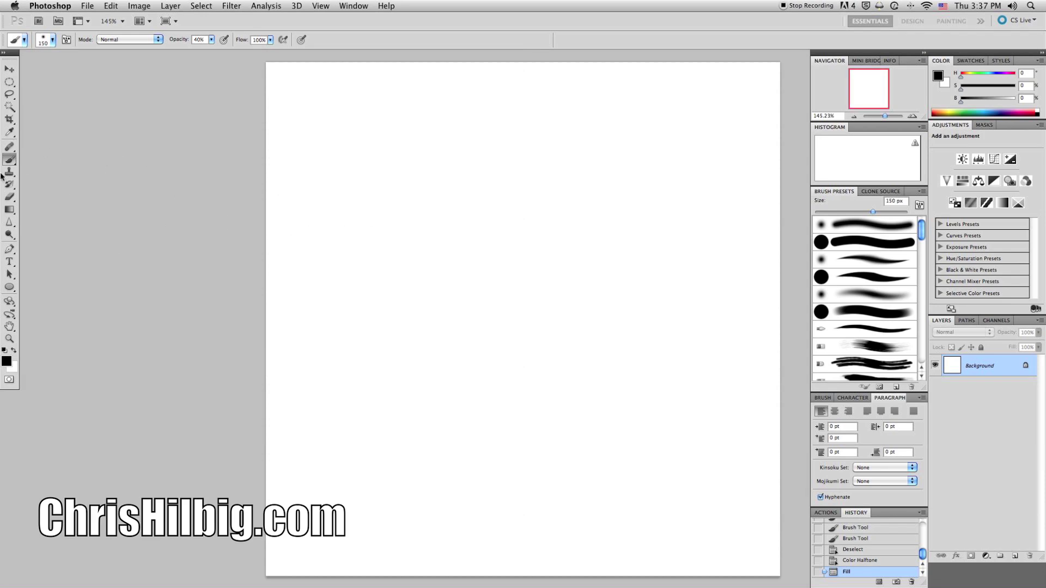
click(9, 82)
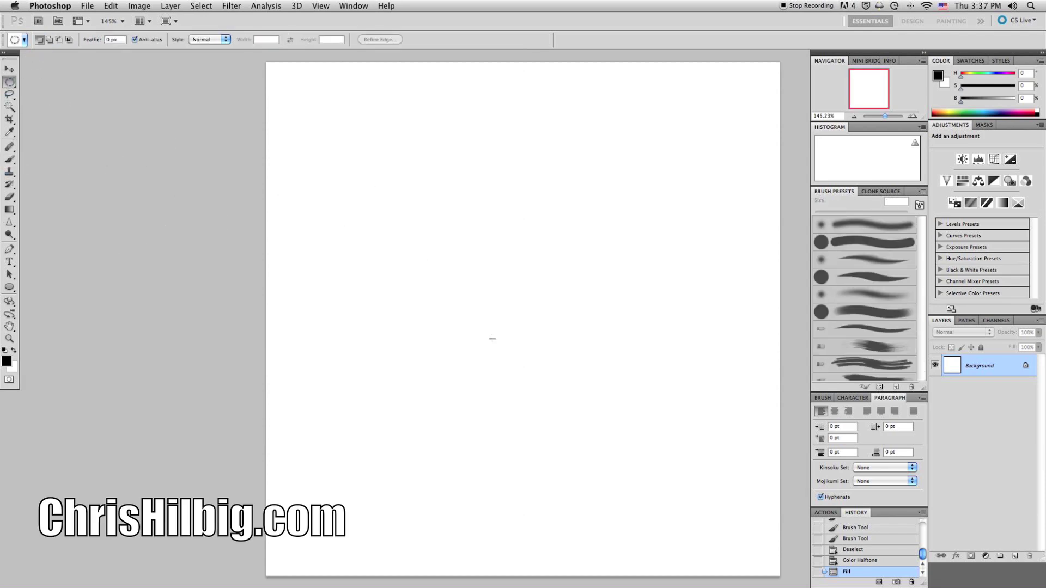
drag(589, 443, 589, 416)
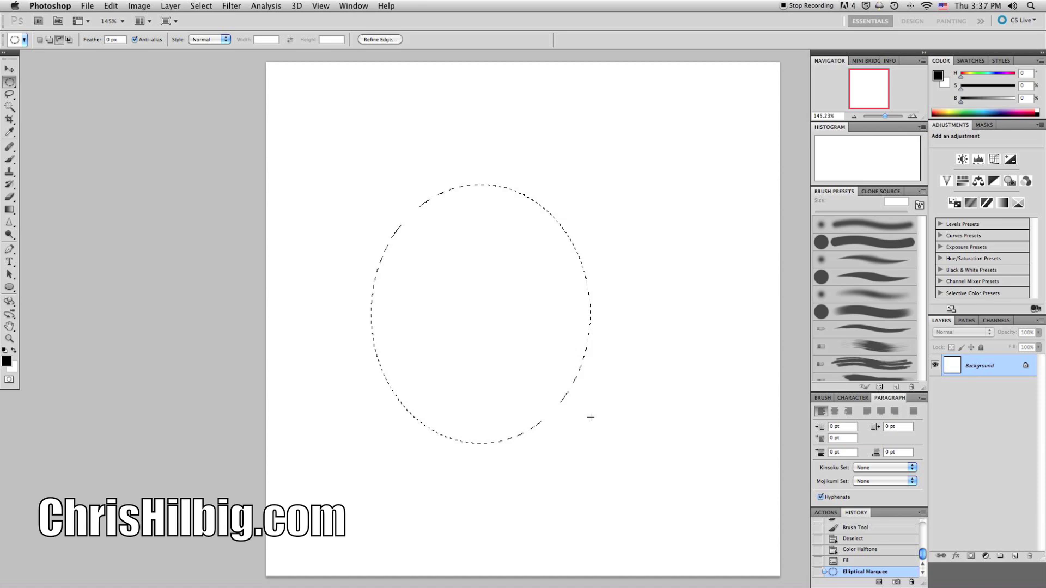
Fill the elliptical selection with black, deselect it, and reapply Color Halftone to the whole canvas
key(alt+BackSpace)
key(super+d)
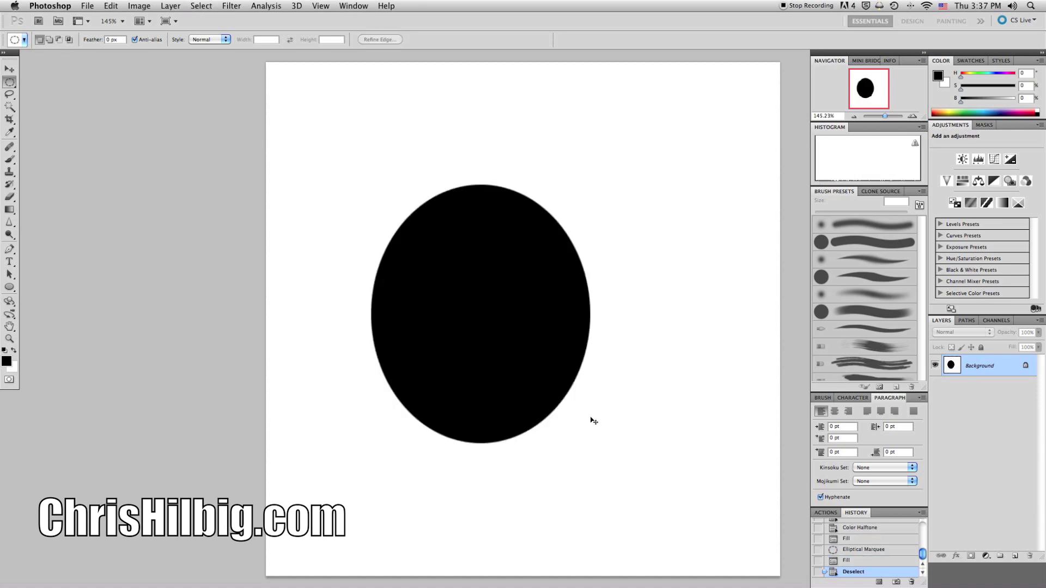
key(super+f)
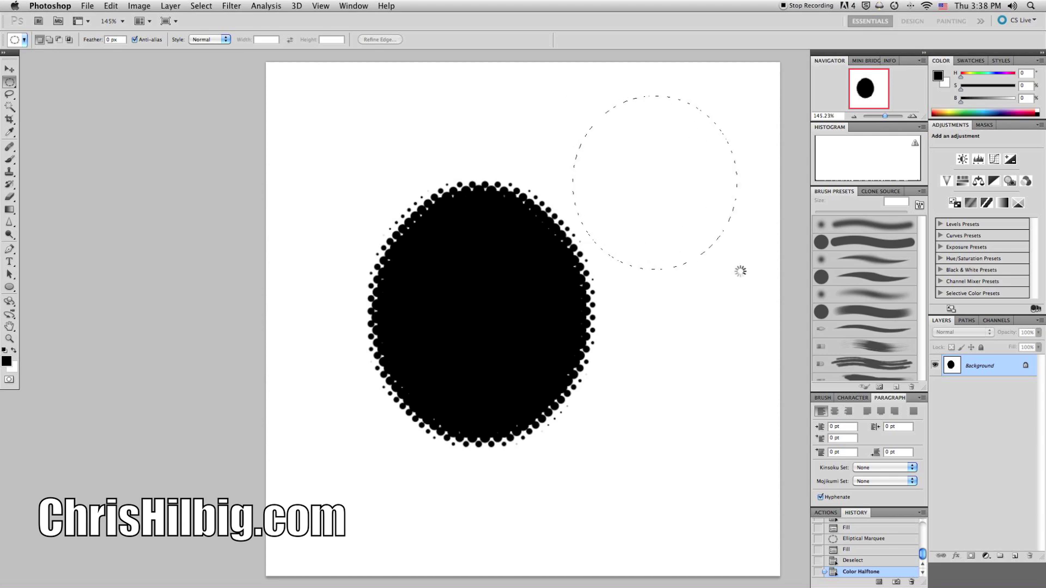
Make a circular selection above and to the right of the black ellipse and shade inside it with a 150 px black brush at 40% opacity
key(super+d)
drag(760, 284, 572, 96)
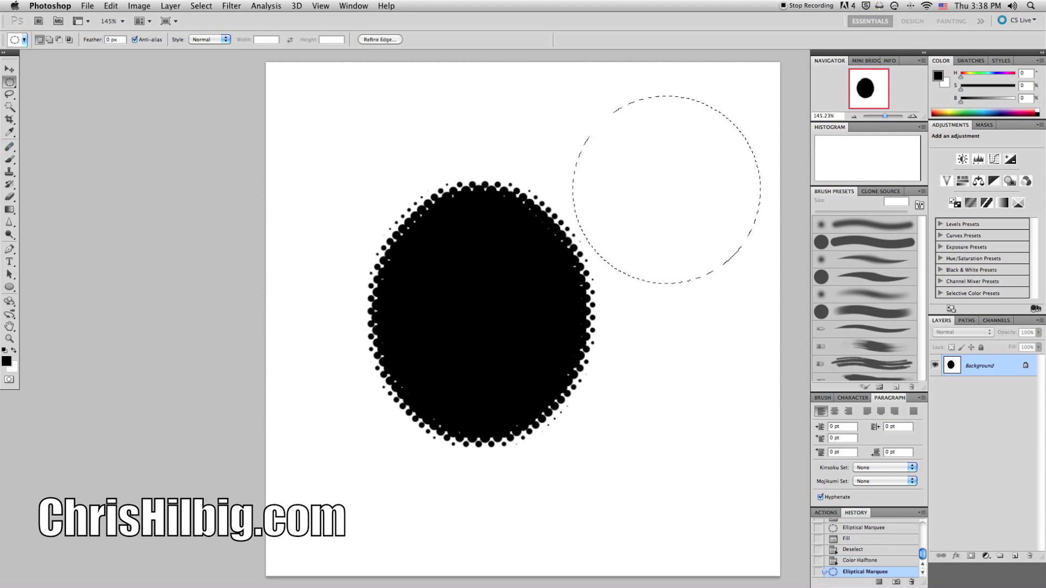
click(10, 159)
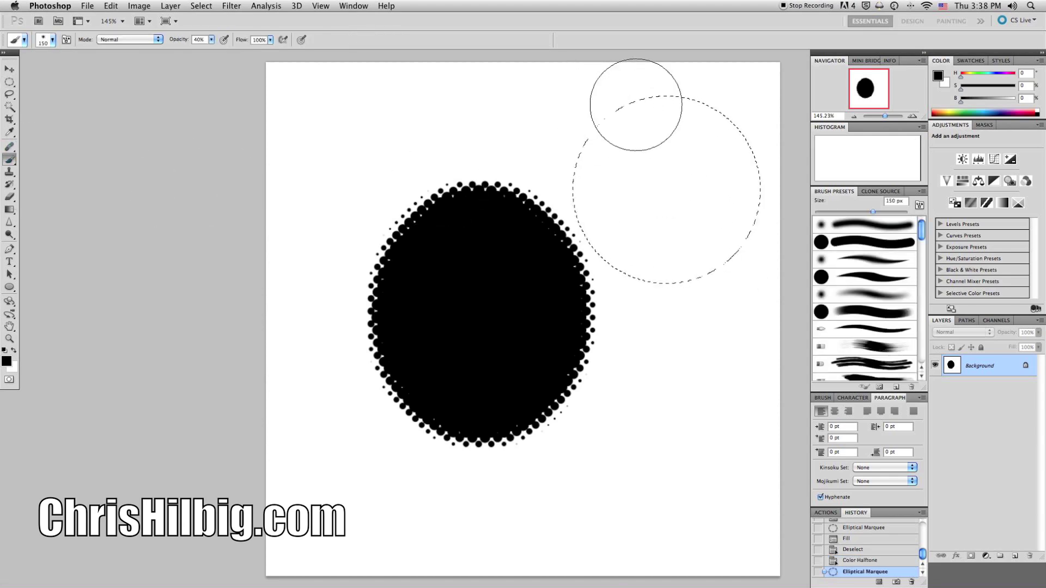
mouse_move(746, 141)
mouse_down()
mouse_move(778, 185)
mouse_move(781, 225)
mouse_move(767, 282)
mouse_move(717, 327)
mouse_up()
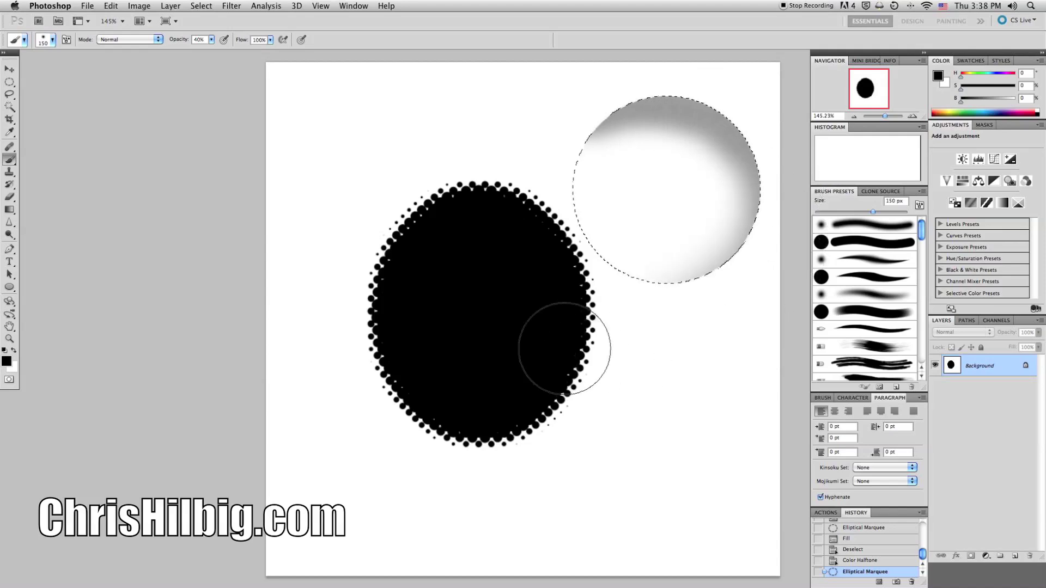
mouse_move(603, 266)
mouse_down()
mouse_move(696, 274)
mouse_move(727, 256)
mouse_move(770, 193)
mouse_move(765, 144)
mouse_move(730, 96)
mouse_move(640, 62)
mouse_up()
drag(724, 98, 739, 137)
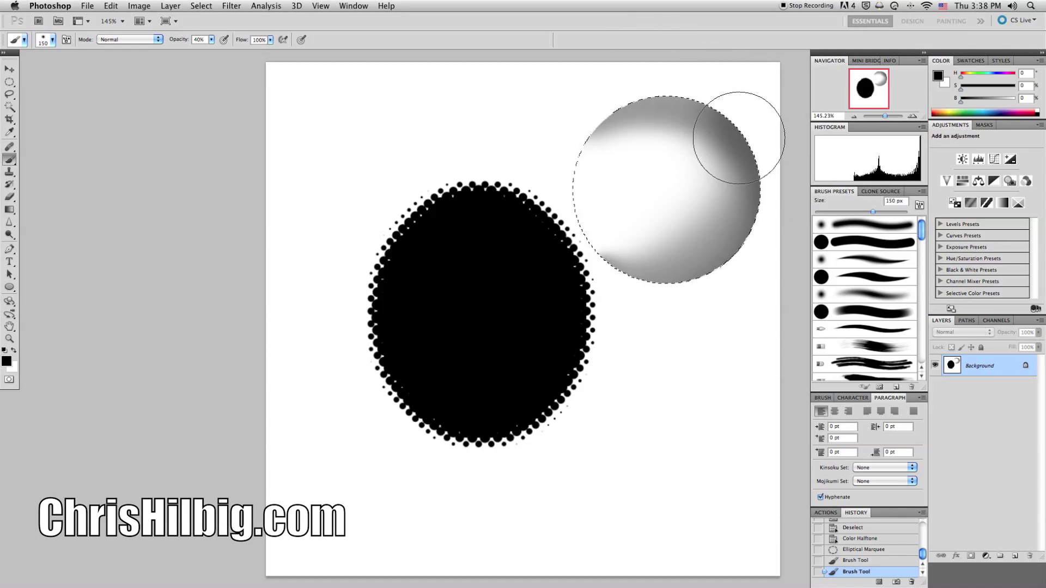
mouse_move(765, 212)
mouse_down()
mouse_move(711, 288)
mouse_move(628, 308)
mouse_move(574, 293)
mouse_move(662, 315)
mouse_move(621, 298)
mouse_move(719, 290)
mouse_move(759, 252)
mouse_move(774, 219)
mouse_move(779, 143)
mouse_move(724, 82)
mouse_up()
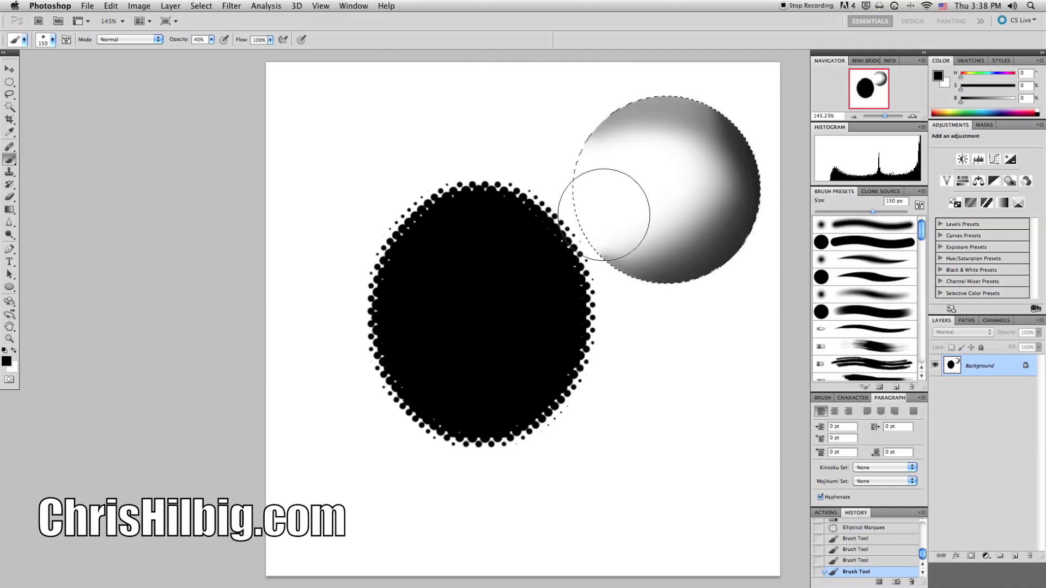
drag(693, 216, 687, 214)
mouse_move(578, 181)
mouse_down()
mouse_move(582, 247)
mouse_move(614, 266)
mouse_move(642, 274)
mouse_up()
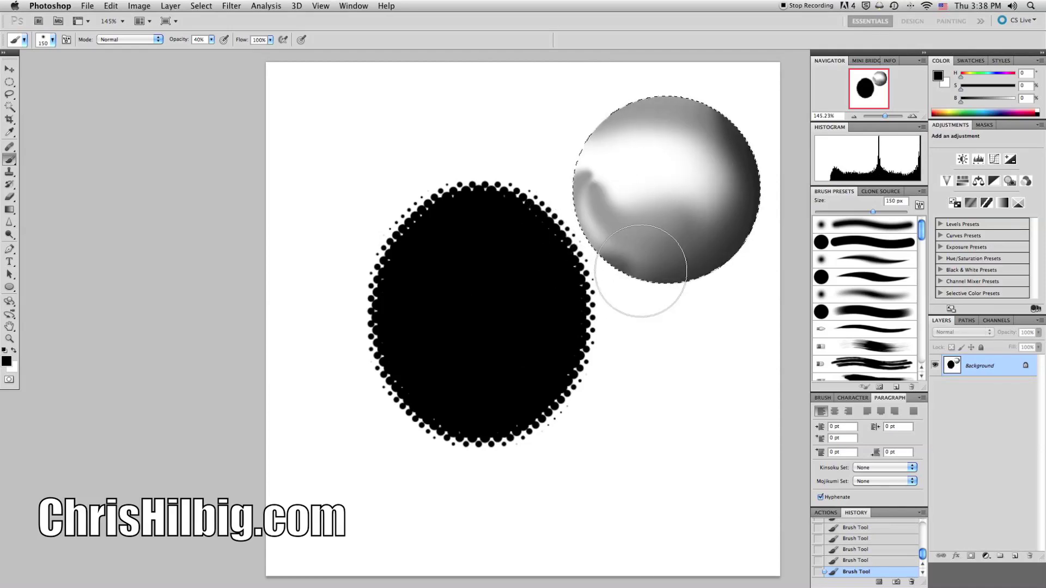
Reapply Color Halftone to the shaded circle with its selection active, then deselect it
key(super+d)
key(super+z)
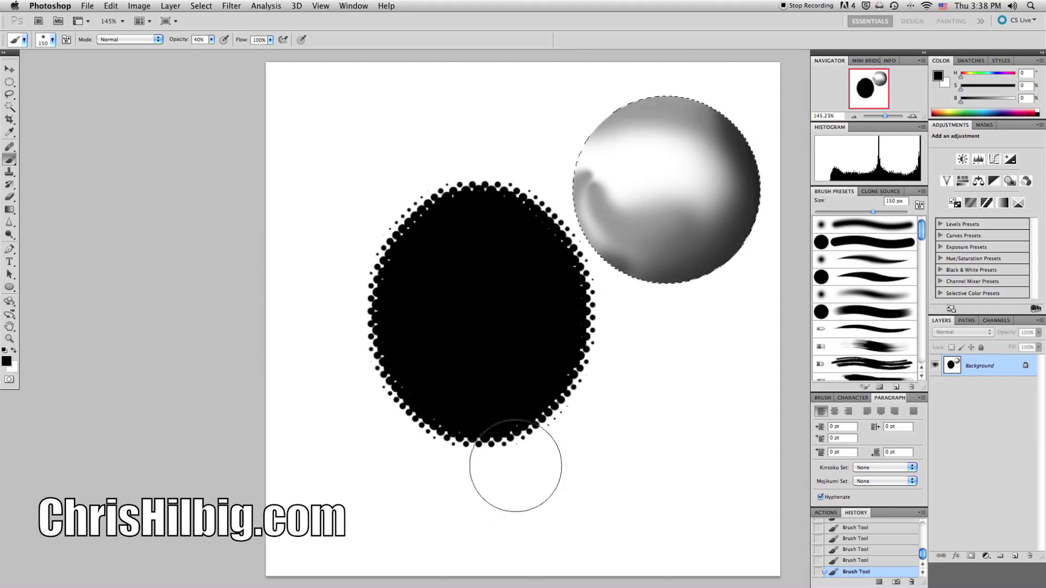
key(super+f)
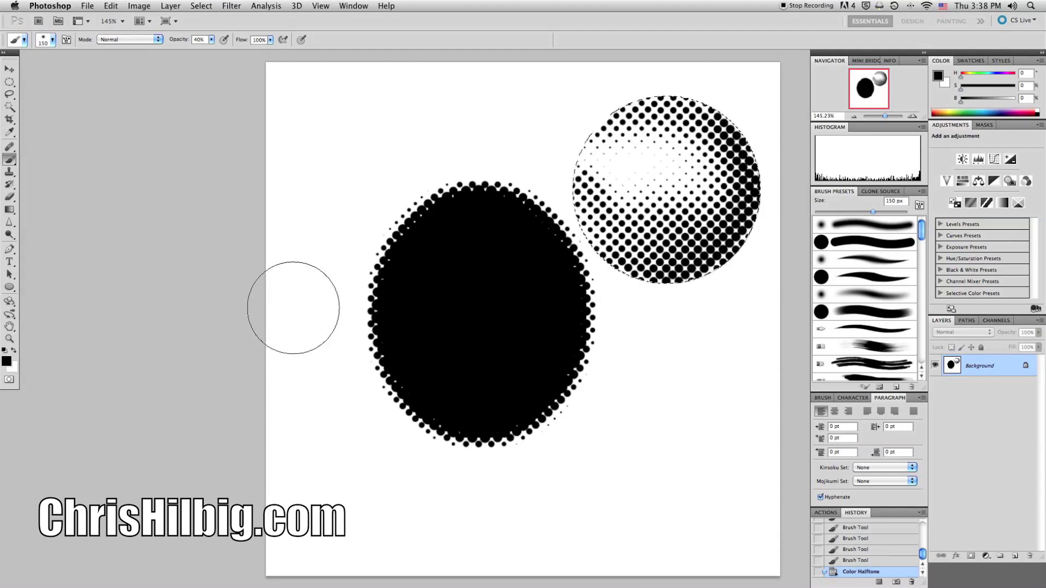
key(super+d)
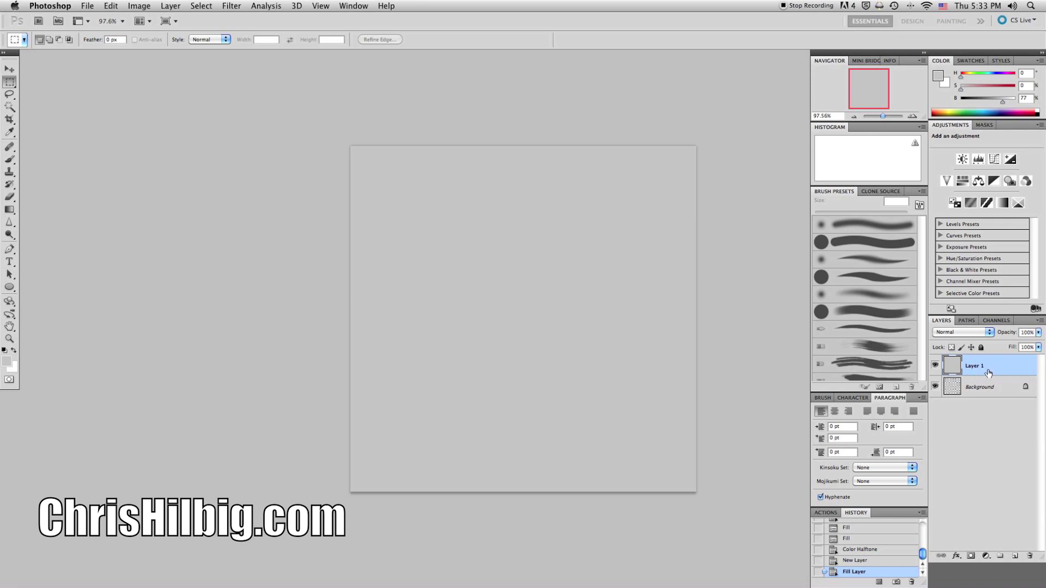
Delete Layer 1, then refill the background with light gray and apply Color Halftone at a 9-pixel maximum radius with 45° angles
drag(989, 373, 1035, 556)
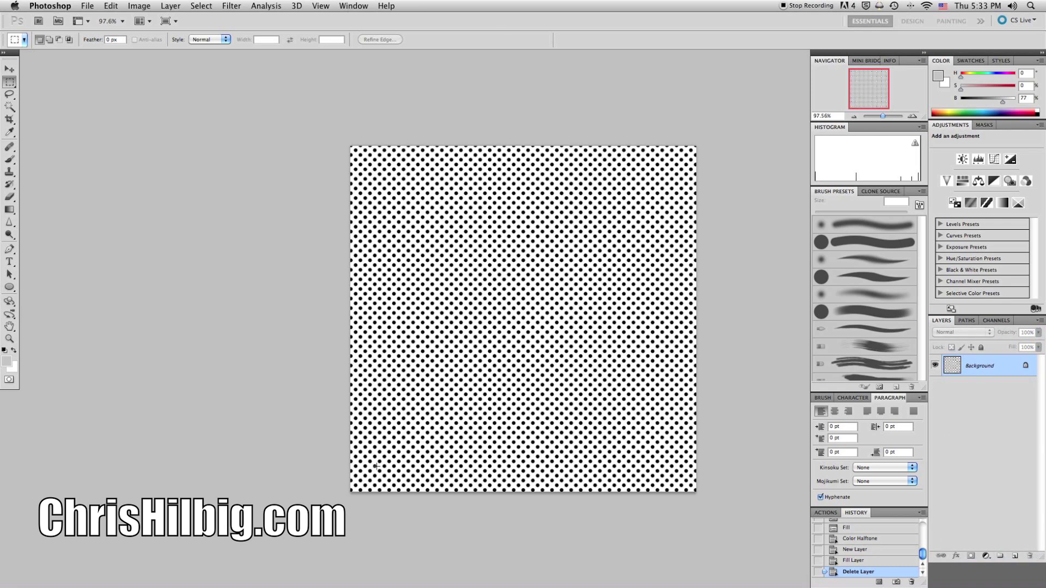
key(alt+BackSpace)
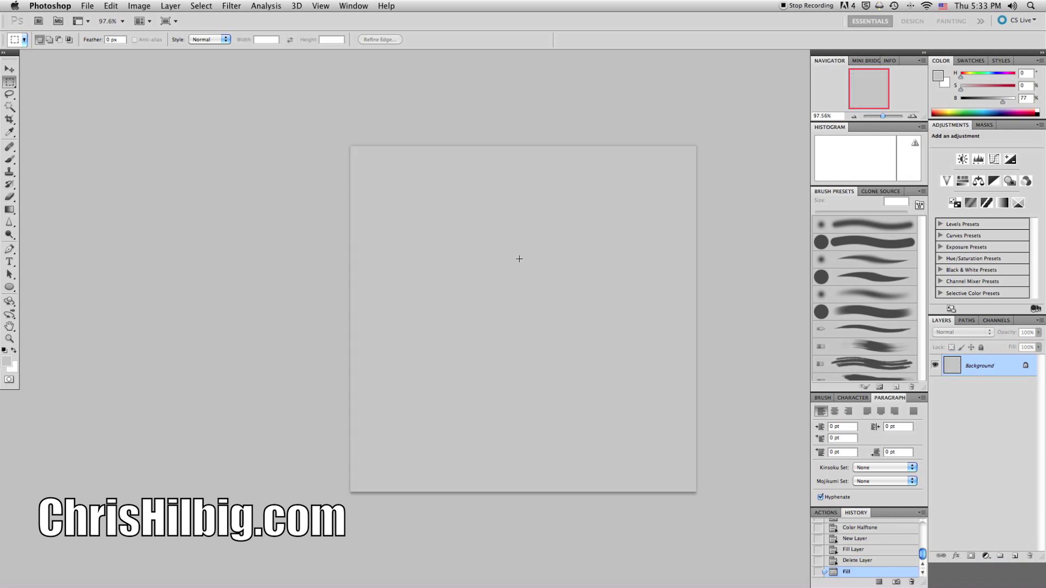
key(super+alt+f)
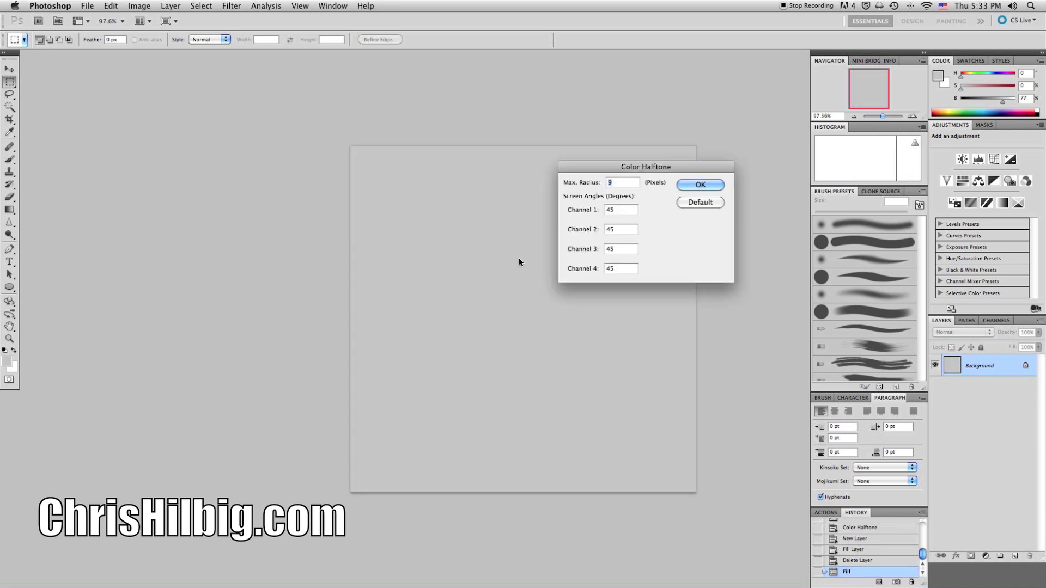
click(700, 186)
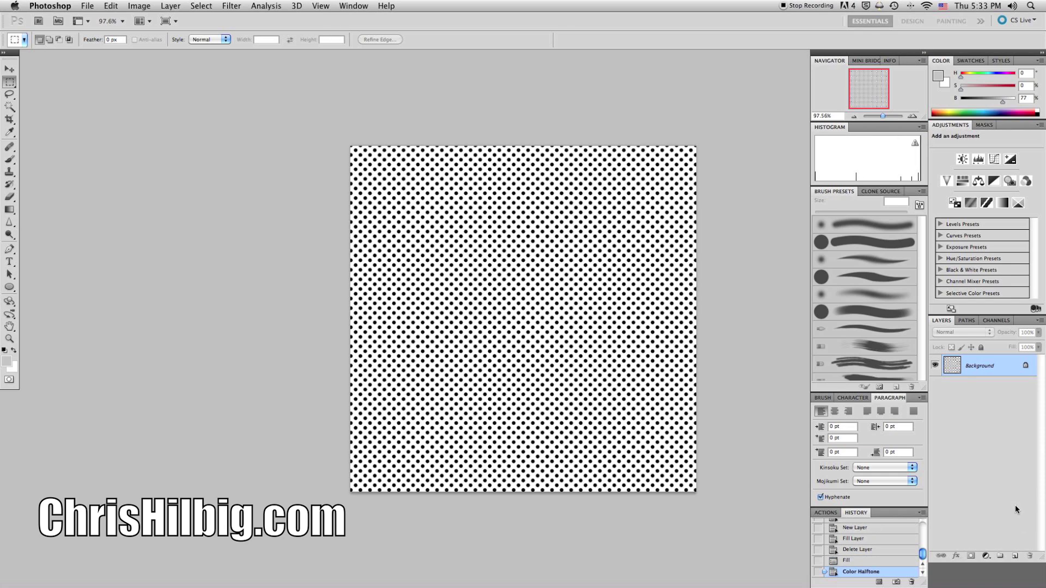
Add a new layer above the halftoned background and set its blending mode to Multiply
click(1017, 558)
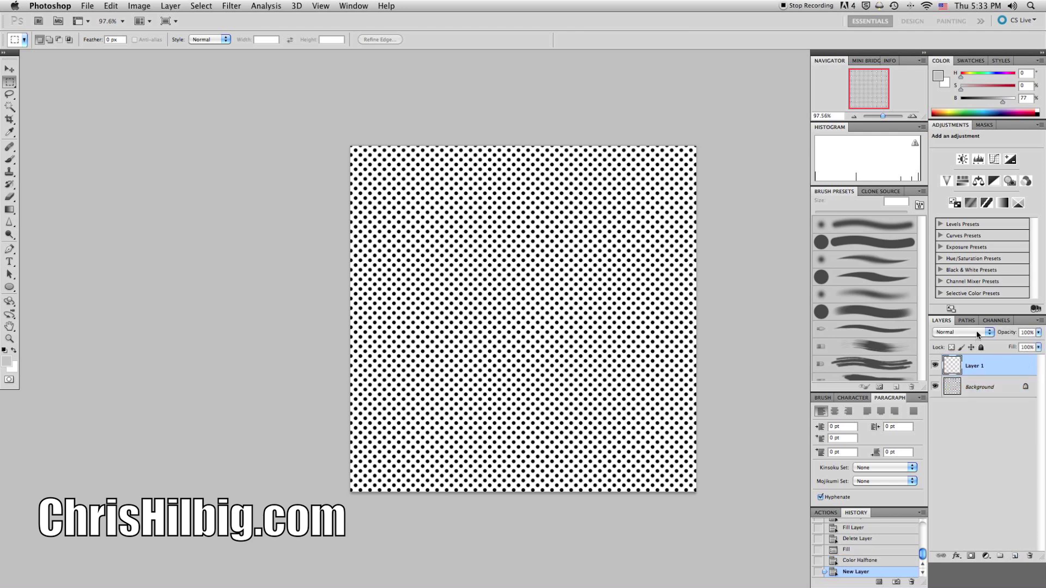
click(978, 333)
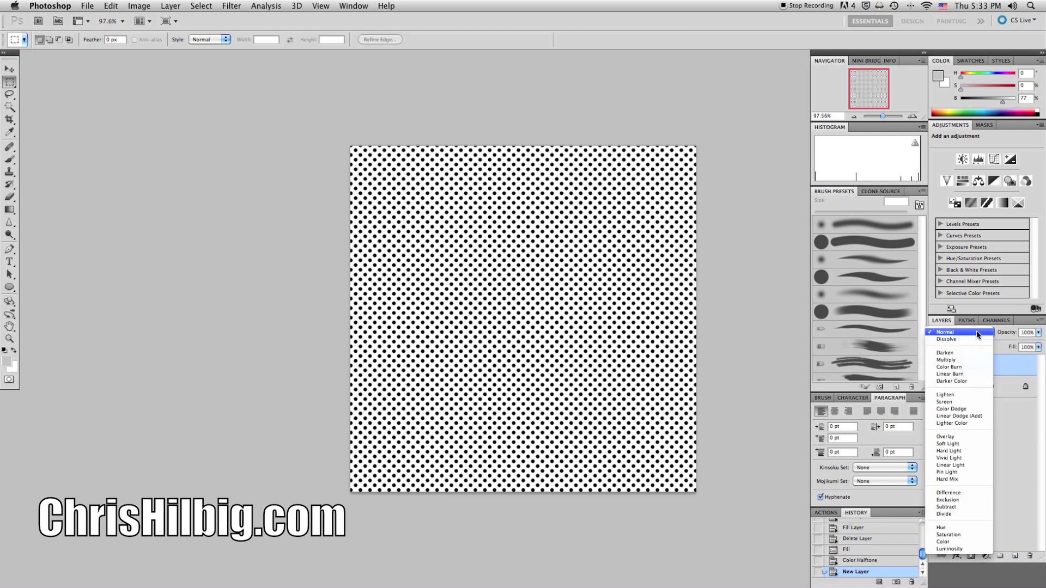
click(973, 361)
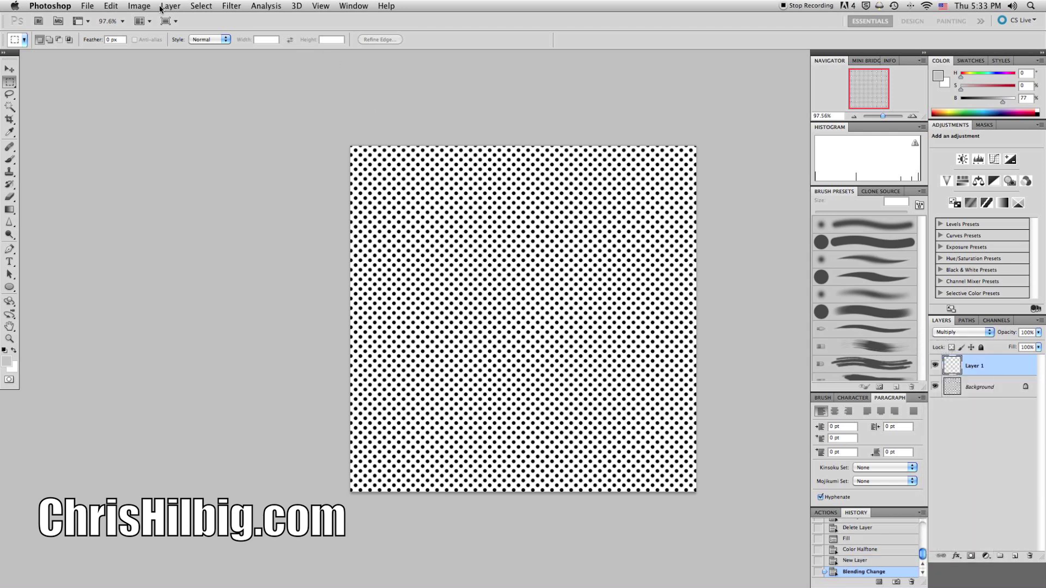
Lasso a curved area over the left part of the canvas, fill it with light gray on the Multiply layer, and deselect
click(6, 93)
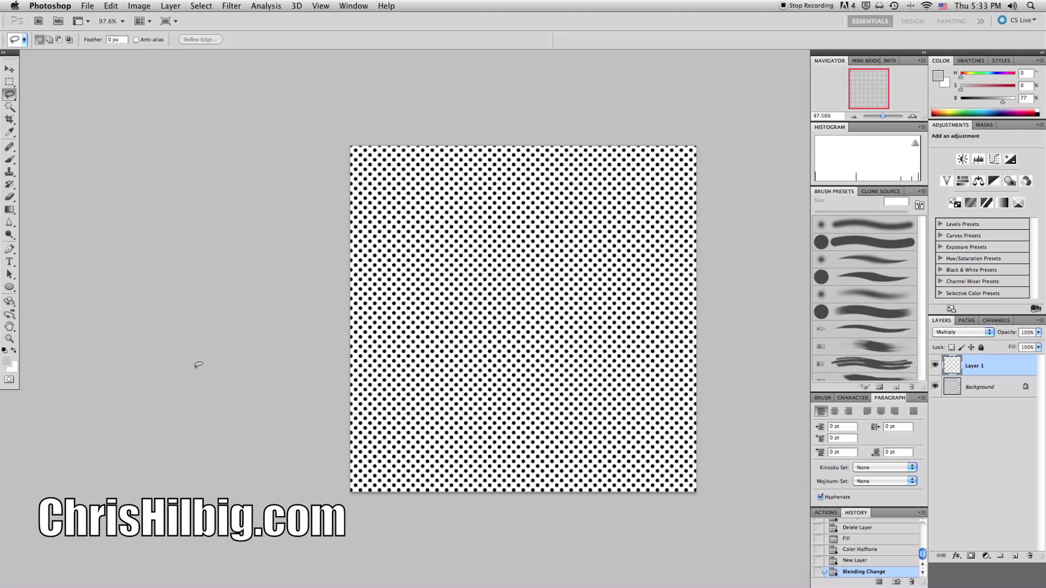
mouse_move(370, 56)
mouse_down()
mouse_move(507, 255)
mouse_move(419, 495)
mouse_move(210, 57)
mouse_move(212, 22)
mouse_up()
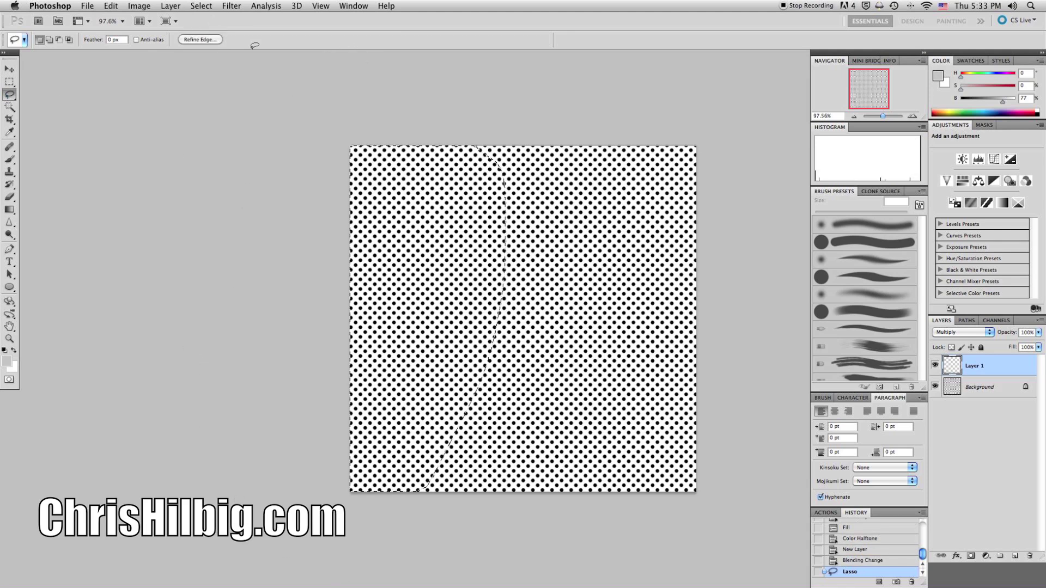
key(alt+BackSpace)
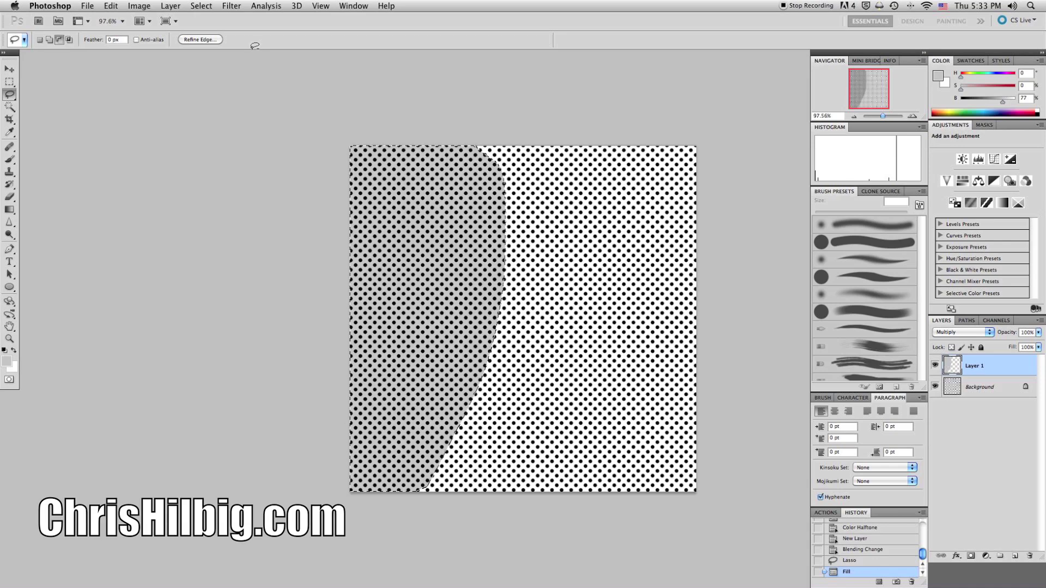
key(super+d)
key(super+d)
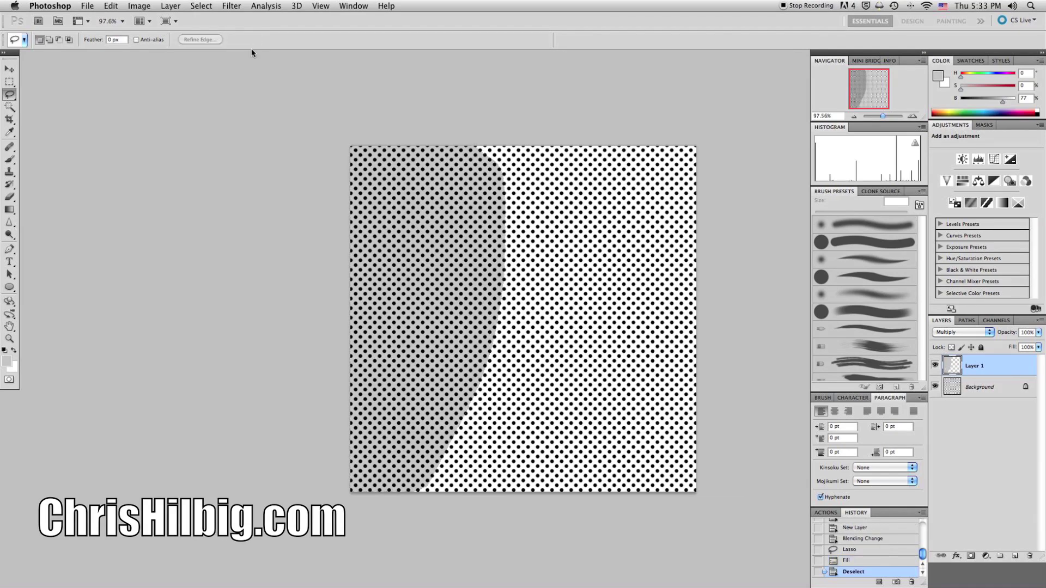
Fill the whole Multiply layer with light gray and use a layer mask to hide a freehand slanted oval near the center
key(alt+BackSpace)
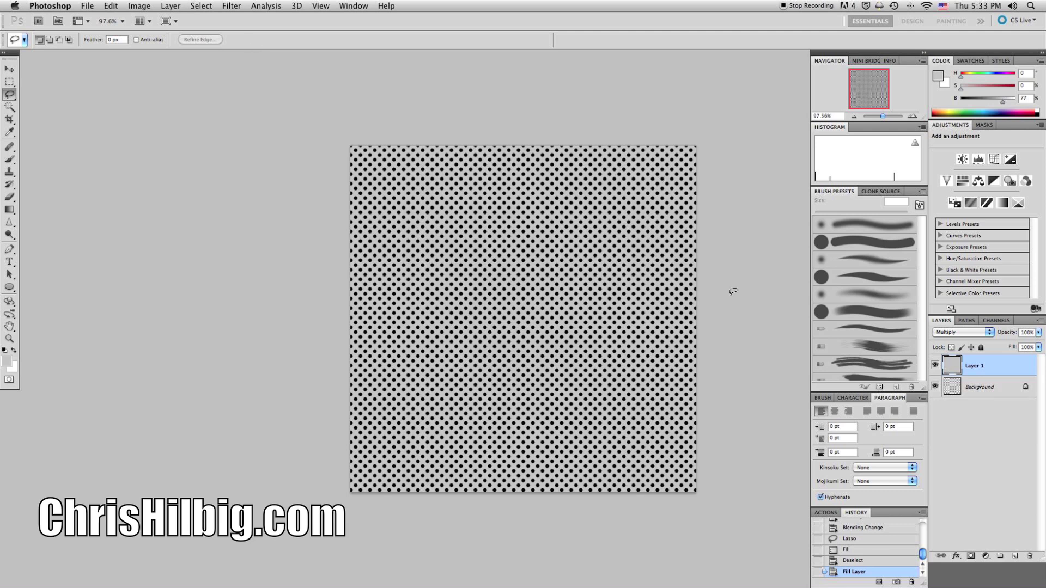
click(971, 557)
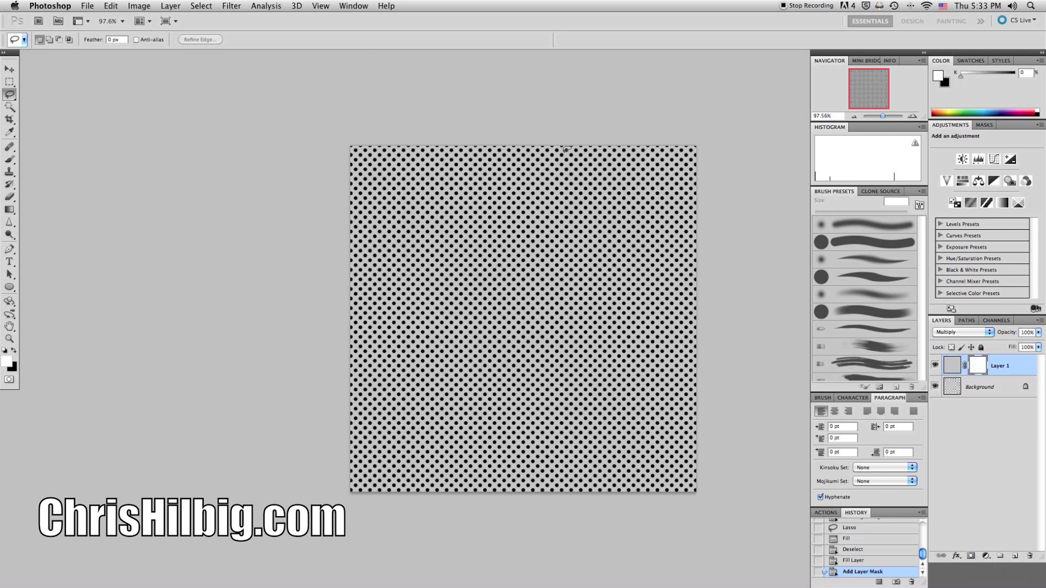
mouse_move(507, 187)
mouse_down()
mouse_move(404, 393)
mouse_move(562, 384)
mouse_move(609, 252)
mouse_move(569, 180)
mouse_move(507, 184)
mouse_up()
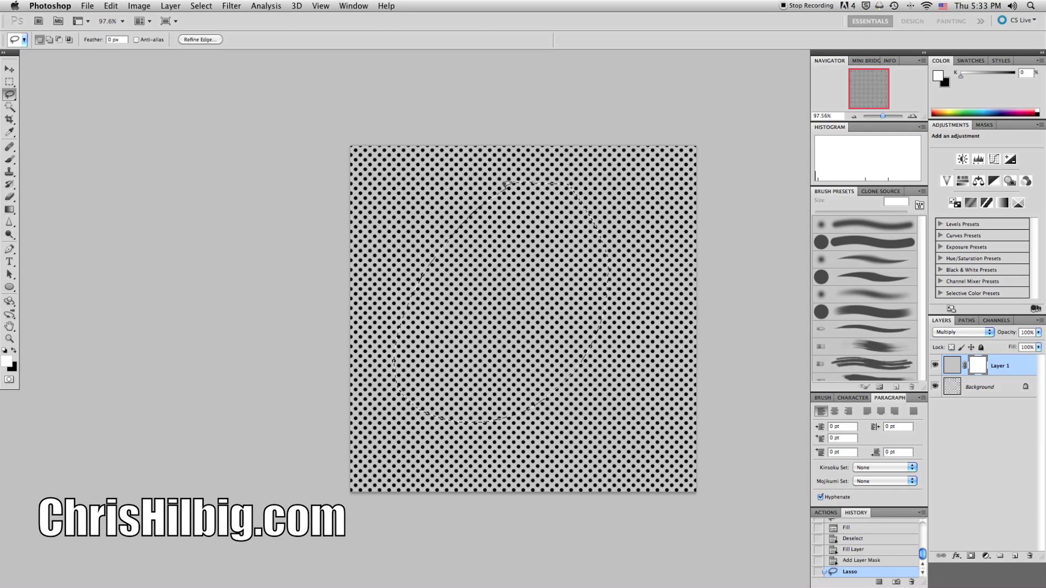
key(super+BackSpace)
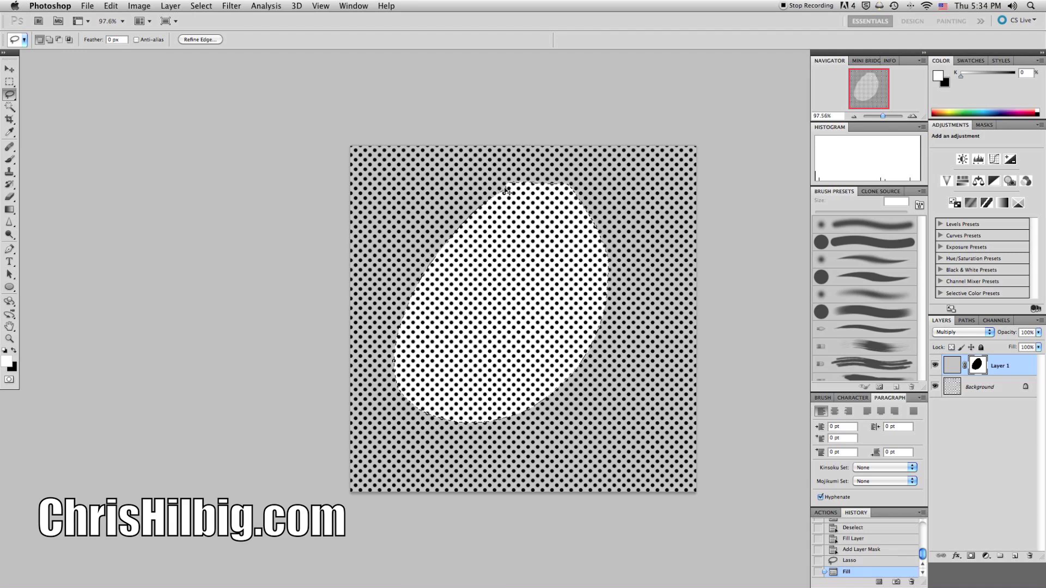
key(super+d)
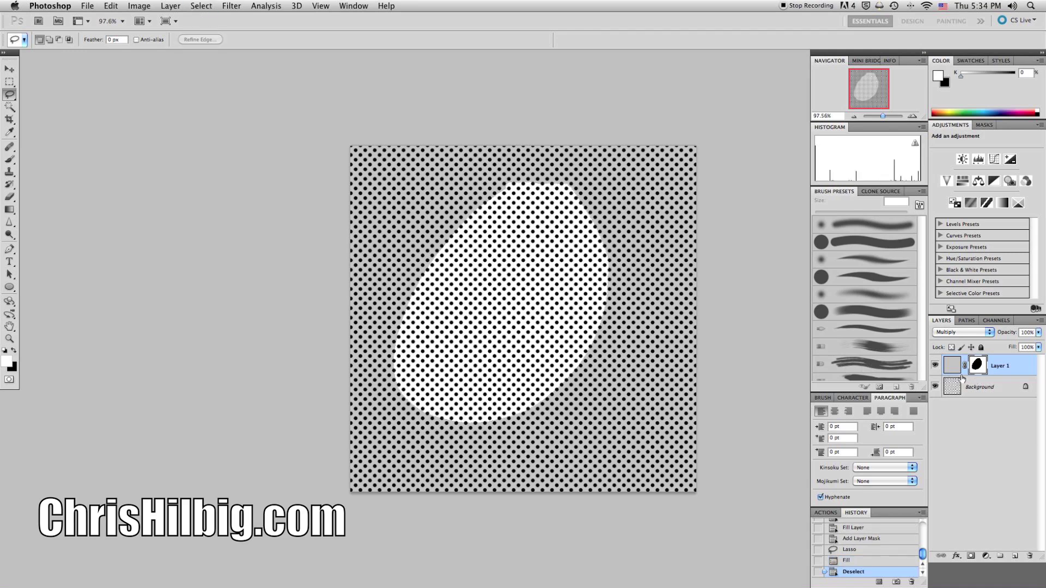
Apply Color Halftone to the gray layer's content with all four screen angles at 108°, and toggle the layer's visibility to compare the patterns
click(951, 367)
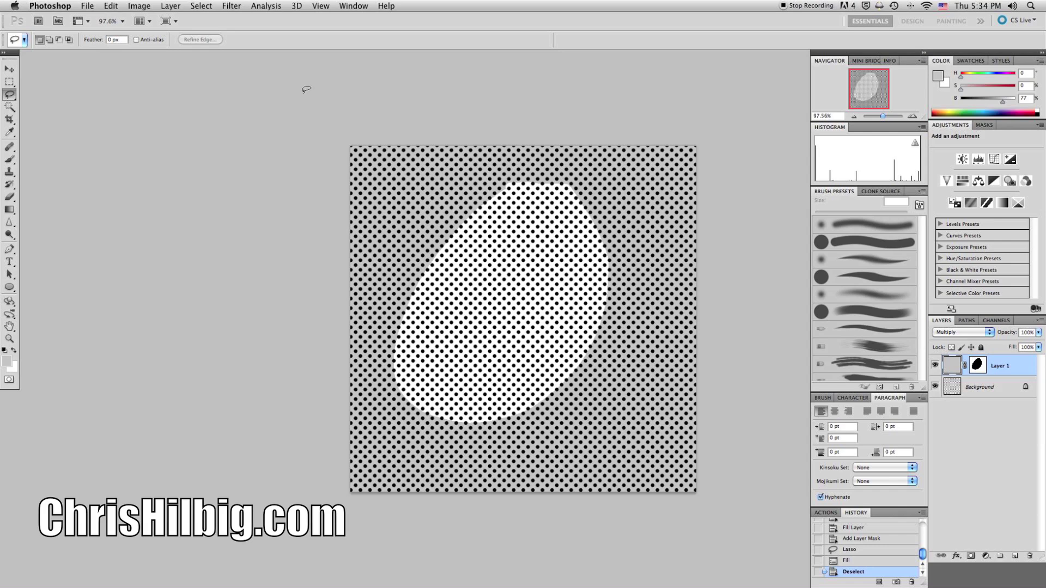
click(244, 5)
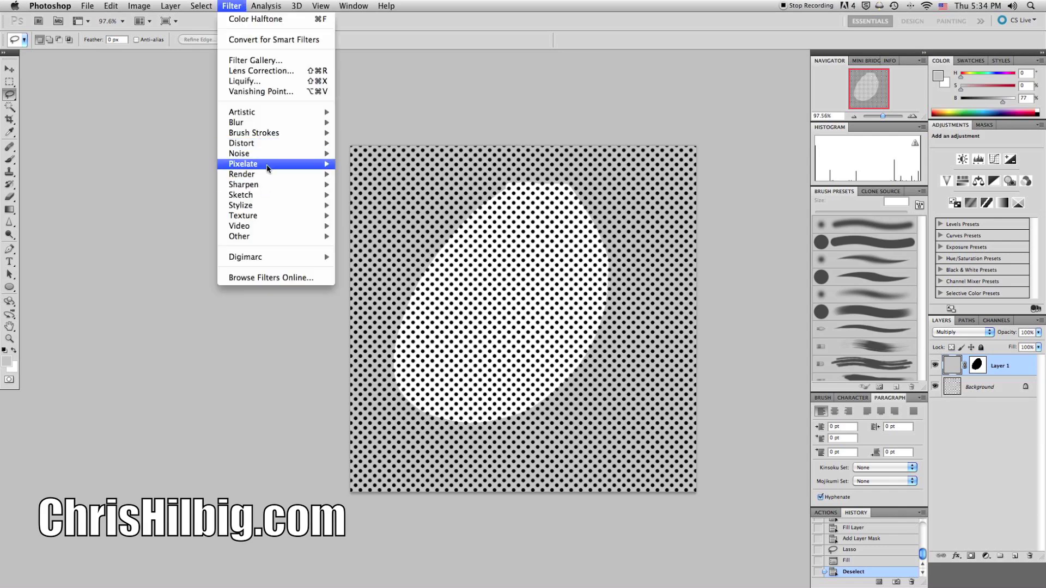
mouse_move(268, 166)
click(353, 166)
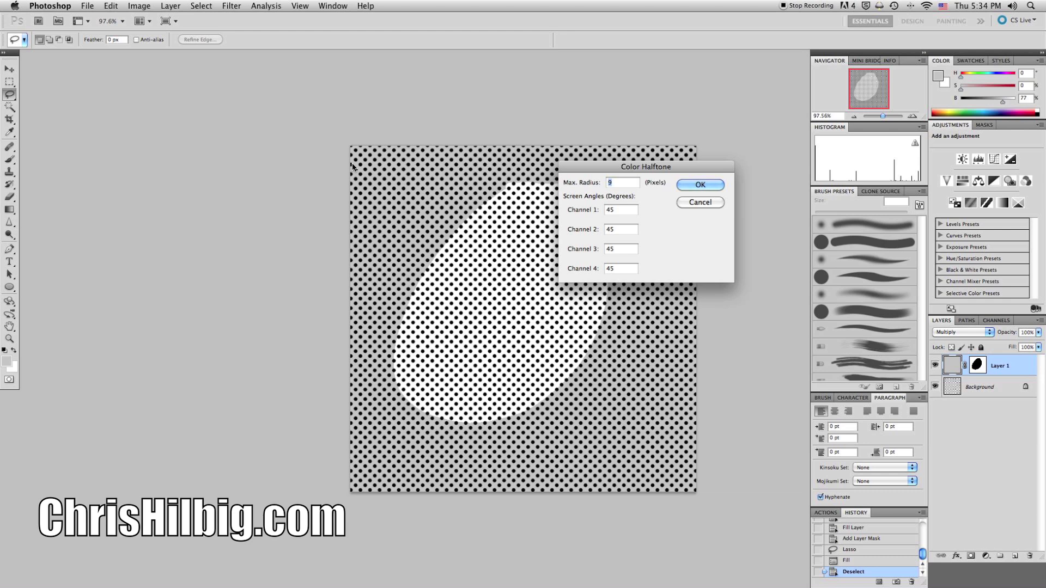
double_click(630, 206)
text(108)
key(Tab)
text(108)
key(Tab)
text(108)
key(Tab)
text(108)
key(Return)
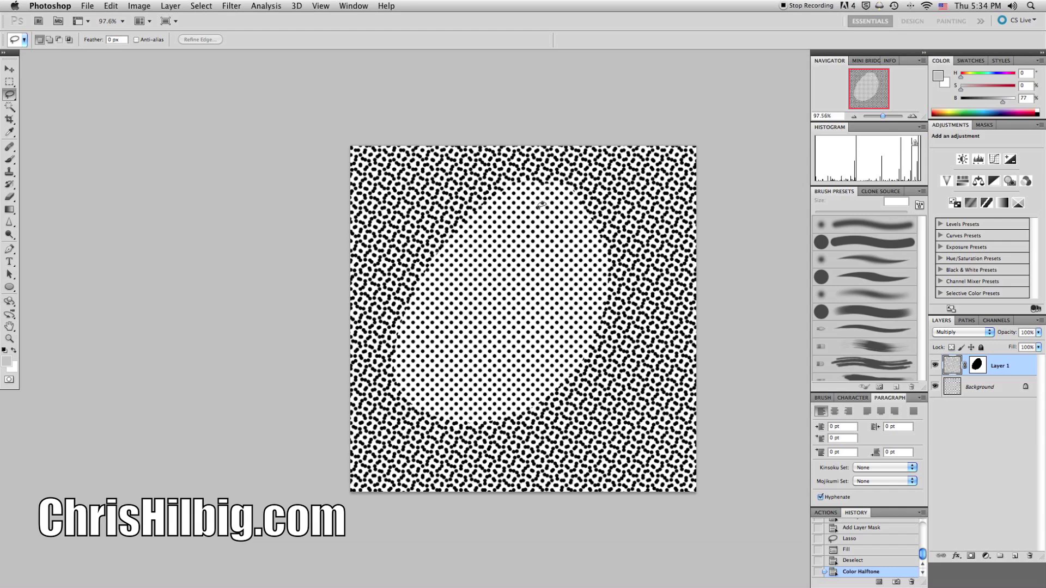
click(935, 366)
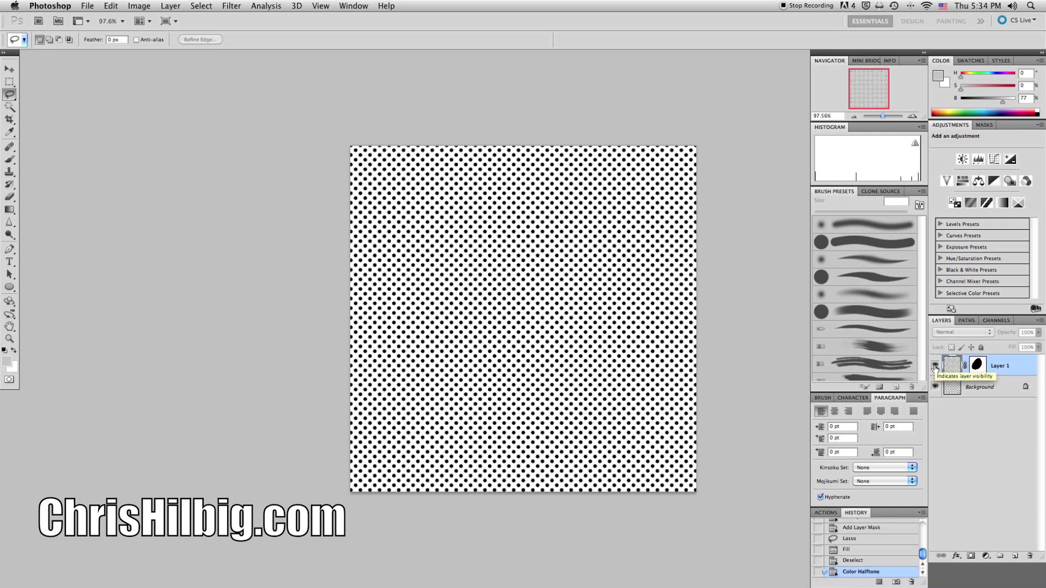
click(935, 365)
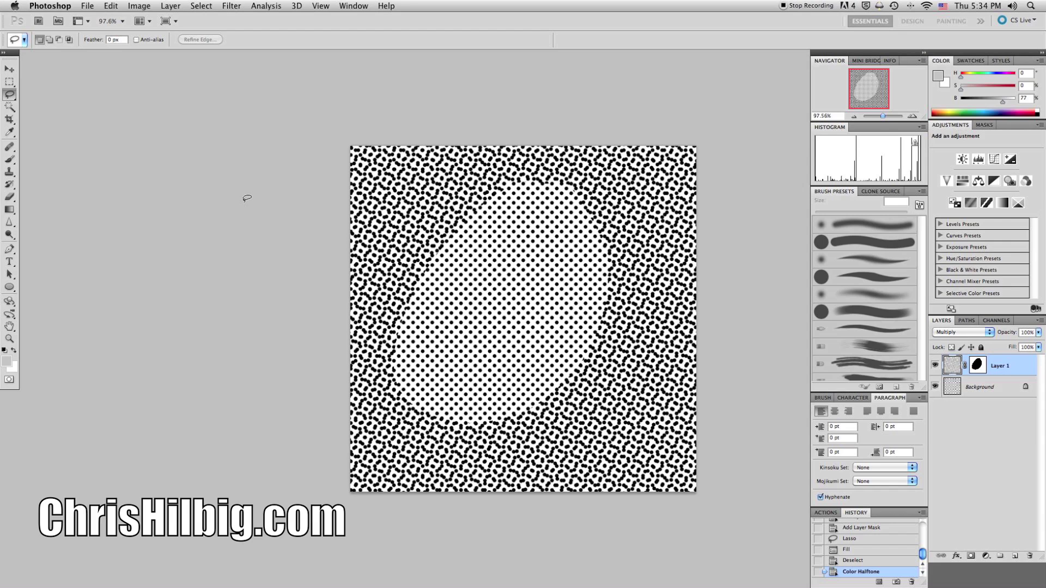
Paint white on Layer 1's mask with a 70 px brush to bring its dots back along the oval's upper-left edge
click(978, 366)
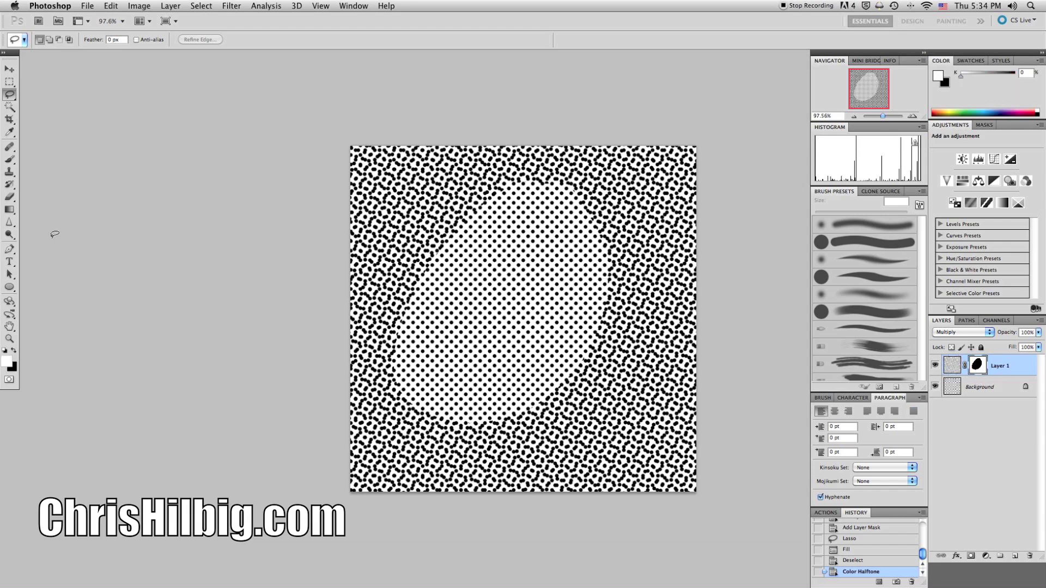
click(9, 159)
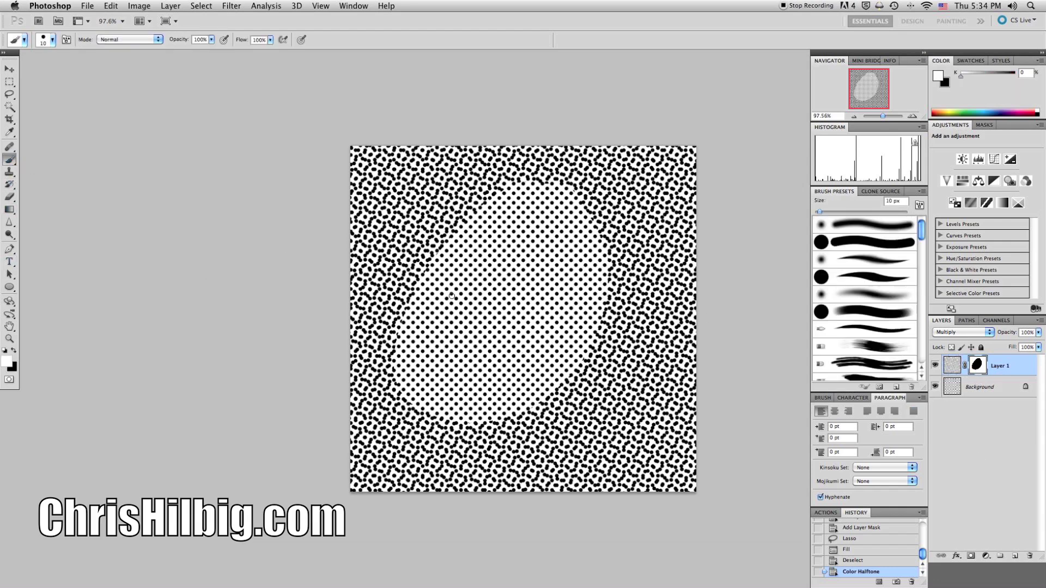
key(bracketright)
key(bracketright)
key(bracketright)
key(bracketright)
key(bracketright)
key(bracketright)
mouse_move(469, 185)
mouse_down()
mouse_move(492, 199)
mouse_move(435, 229)
mouse_move(369, 300)
mouse_move(364, 317)
mouse_move(426, 291)
mouse_move(480, 246)
mouse_move(475, 229)
mouse_move(409, 335)
mouse_up()
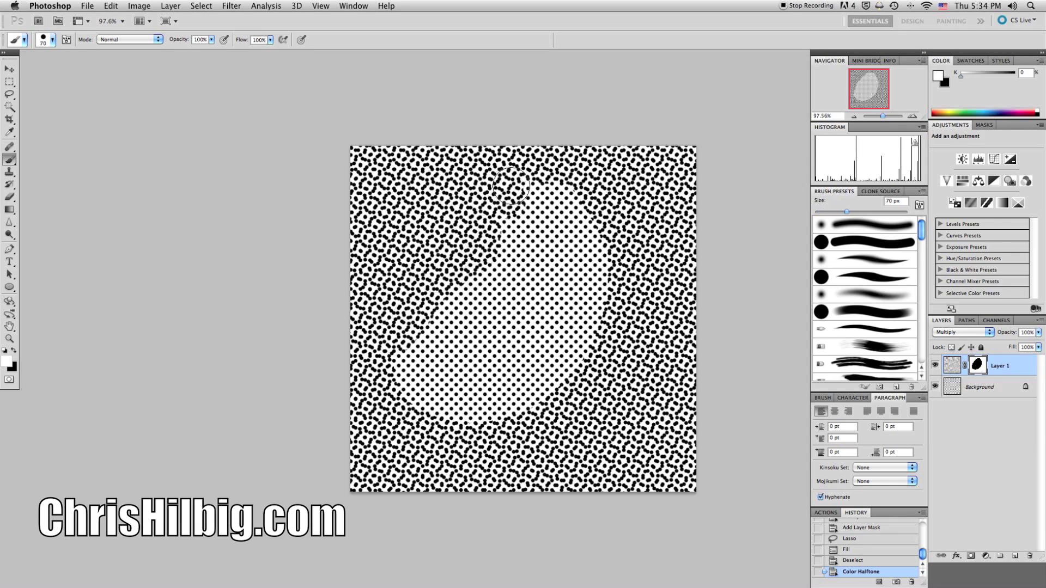
Paint black on the mask to hide Layer 1's dots again and extend the oval outward along its left and lower-left edges
key(x)
mouse_move(376, 340)
mouse_down()
mouse_move(458, 253)
mouse_move(407, 311)
mouse_move(456, 238)
mouse_move(419, 245)
mouse_move(402, 268)
mouse_move(525, 216)
mouse_move(498, 241)
mouse_move(507, 185)
mouse_move(464, 206)
mouse_move(478, 190)
mouse_move(407, 253)
mouse_move(388, 275)
mouse_up()
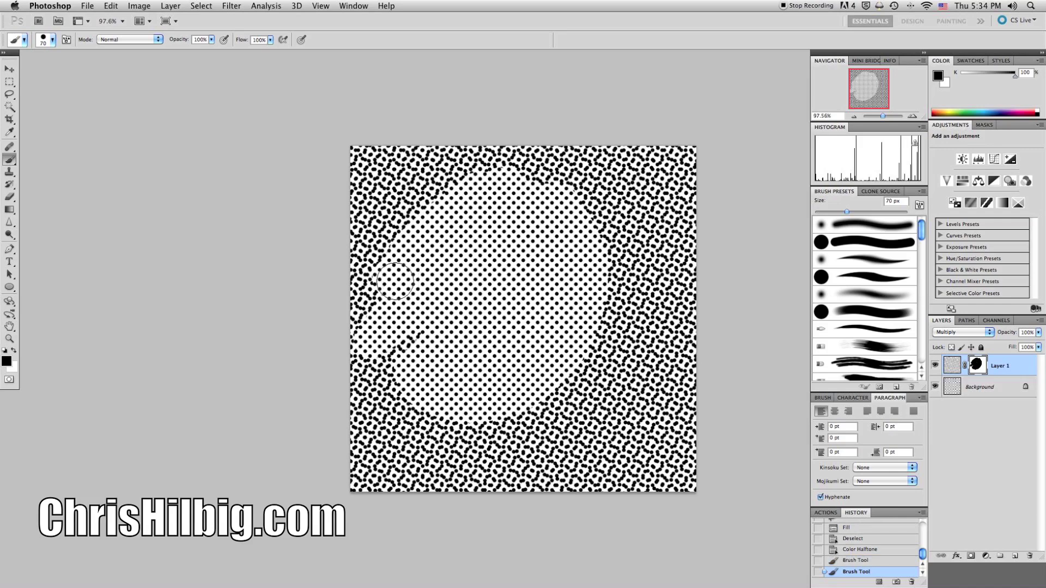
mouse_move(426, 319)
mouse_down()
mouse_move(387, 366)
mouse_move(396, 400)
mouse_move(486, 423)
mouse_move(518, 412)
mouse_move(530, 389)
mouse_up()
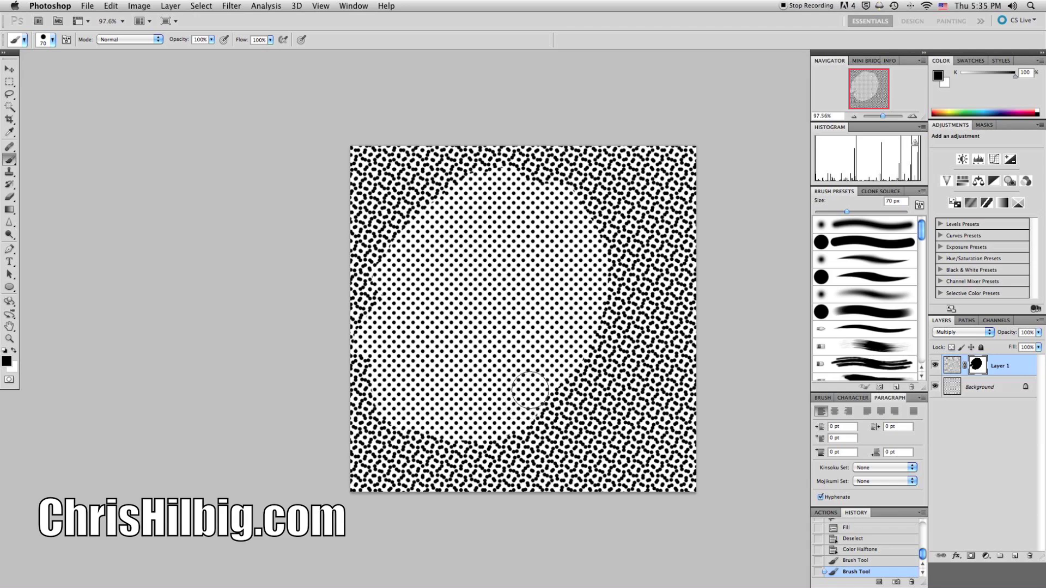
Examine the overlapping dot patterns and the masked shape's edge at several zoom levels
scroll(530, 390, down, 2)
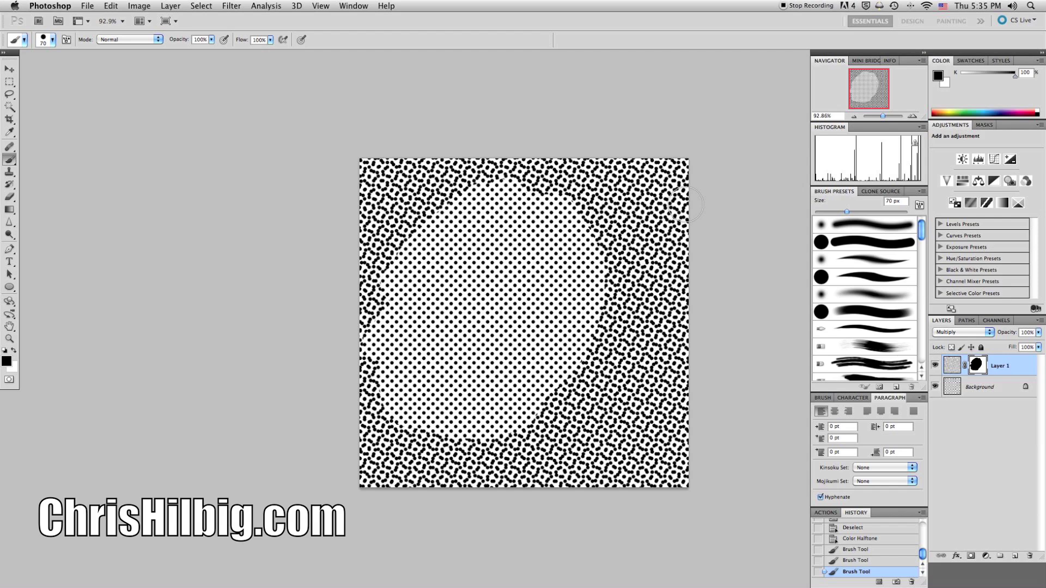
scroll(624, 342, up, 2)
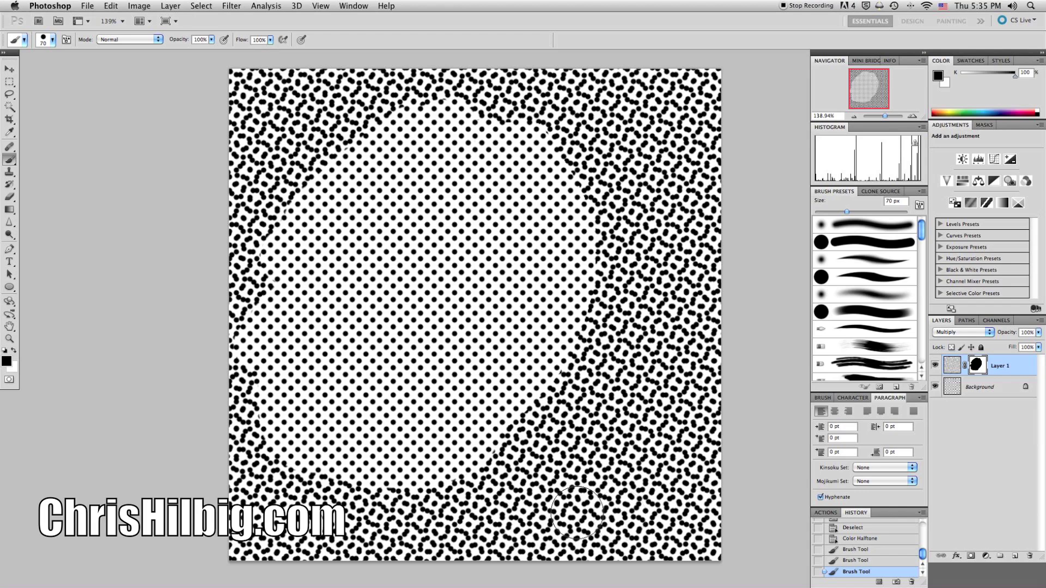
scroll(573, 515, down, 10)
scroll(573, 515, up, 1)
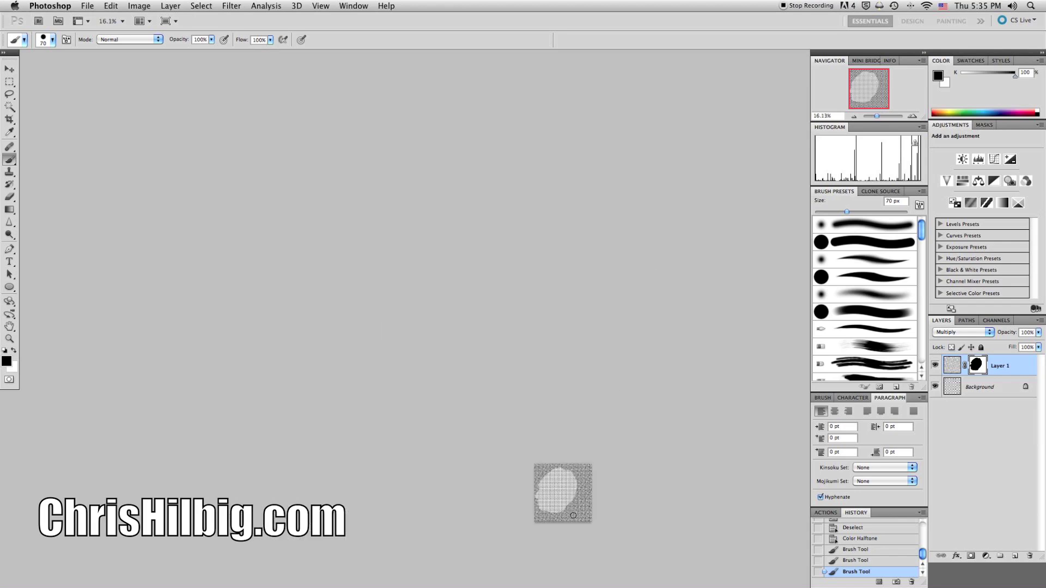
scroll(573, 515, up, 3)
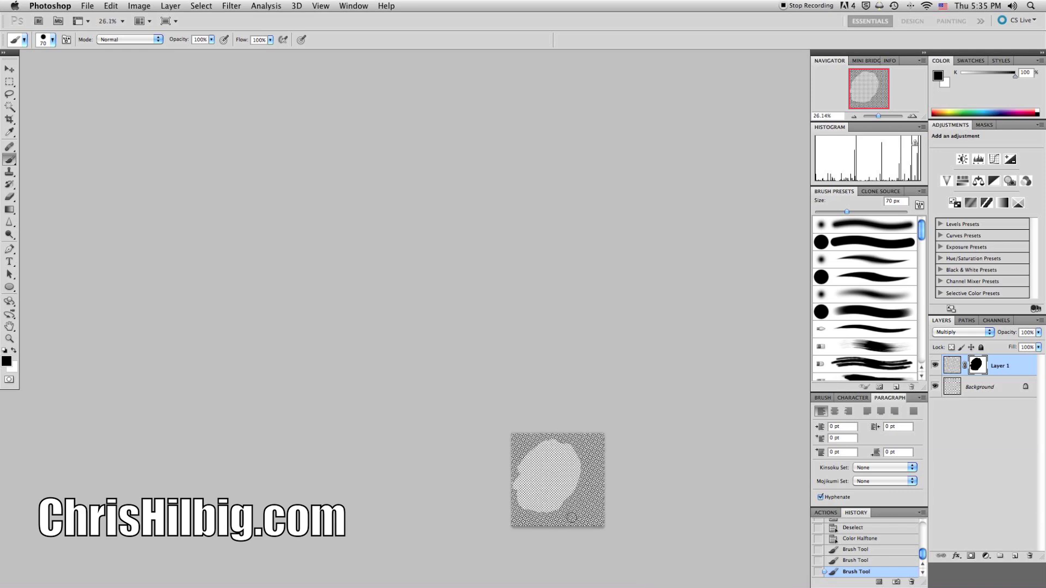
drag(576, 519, 432, 323)
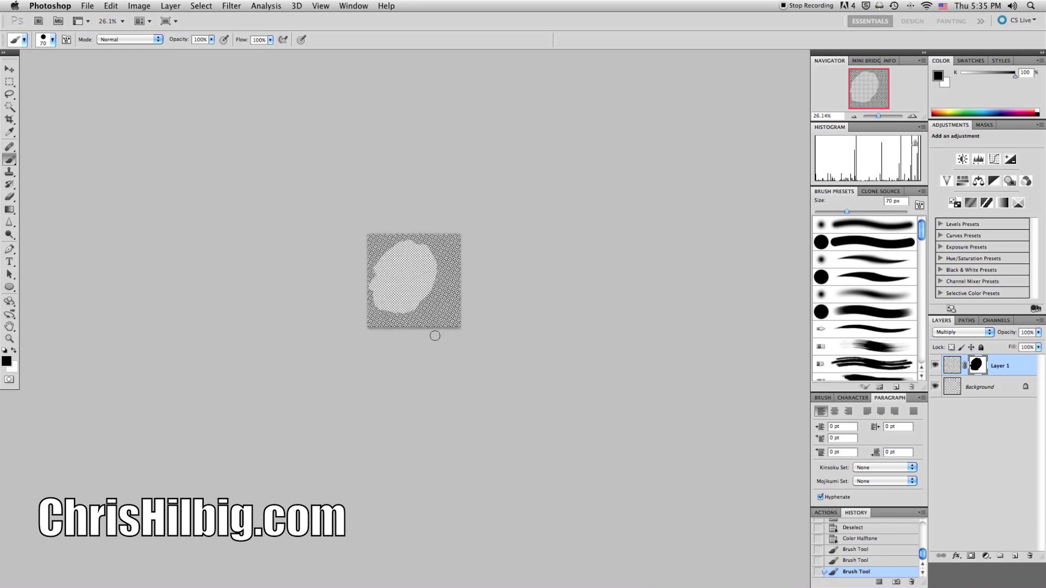
scroll(435, 336, up, 10)
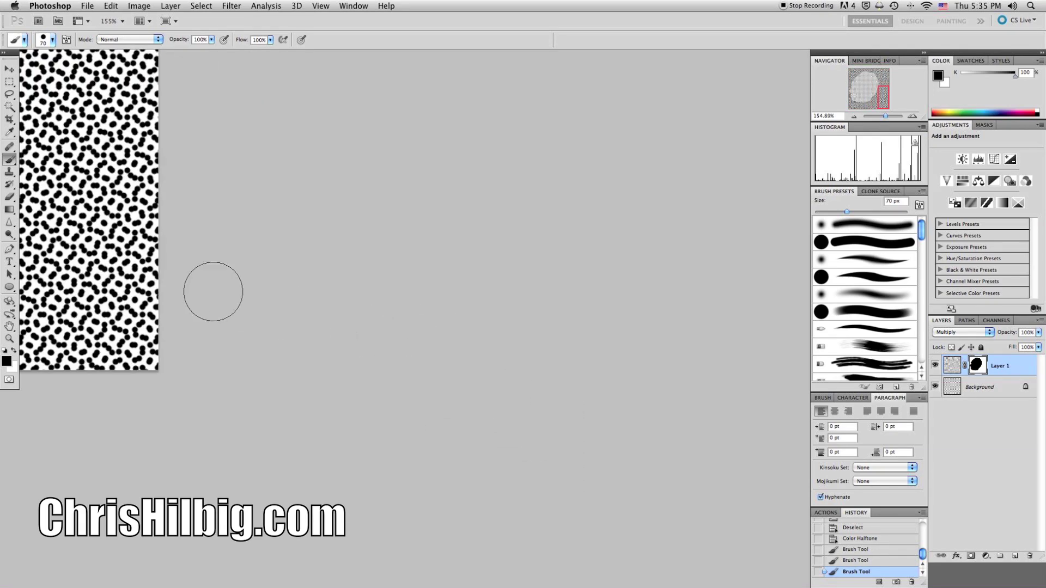
drag(154, 262, 567, 409)
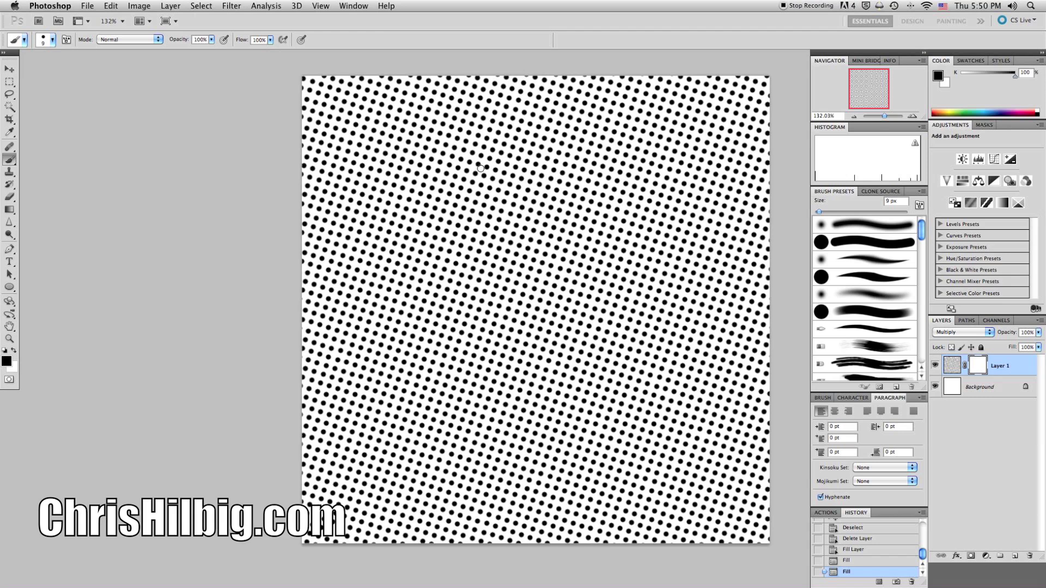
Hatch a slanted highlight near the canvas's upper right with a 9 px black brush on Layer 1's mask, and toggle the layer's visibility to compare
mouse_move(513, 146)
mouse_down()
mouse_move(544, 137)
mouse_move(525, 156)
mouse_move(555, 145)
mouse_move(540, 161)
mouse_move(566, 158)
mouse_move(558, 174)
mouse_move(660, 206)
mouse_up()
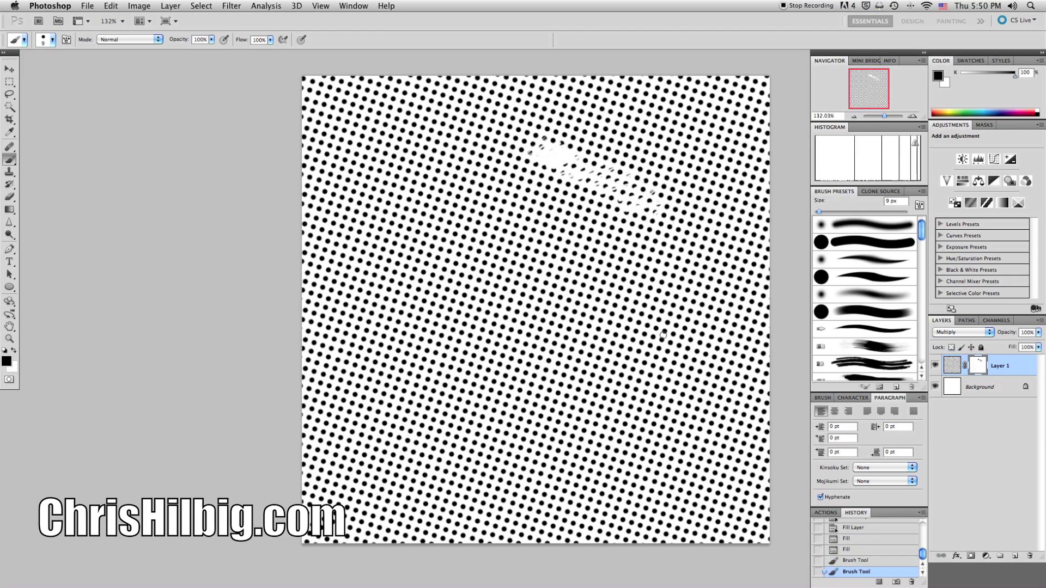
click(936, 366)
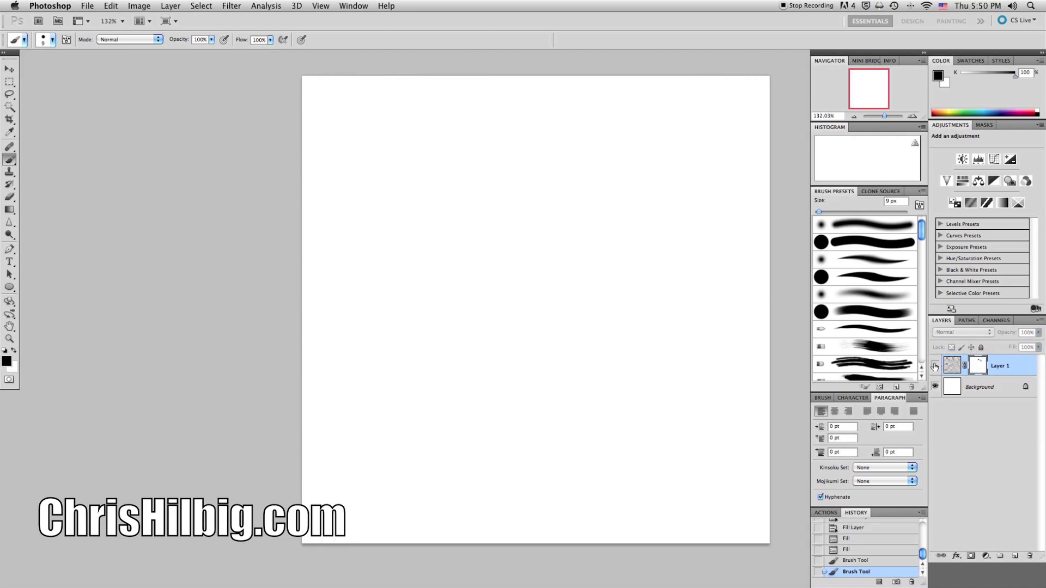
key(alt+bracketleft)
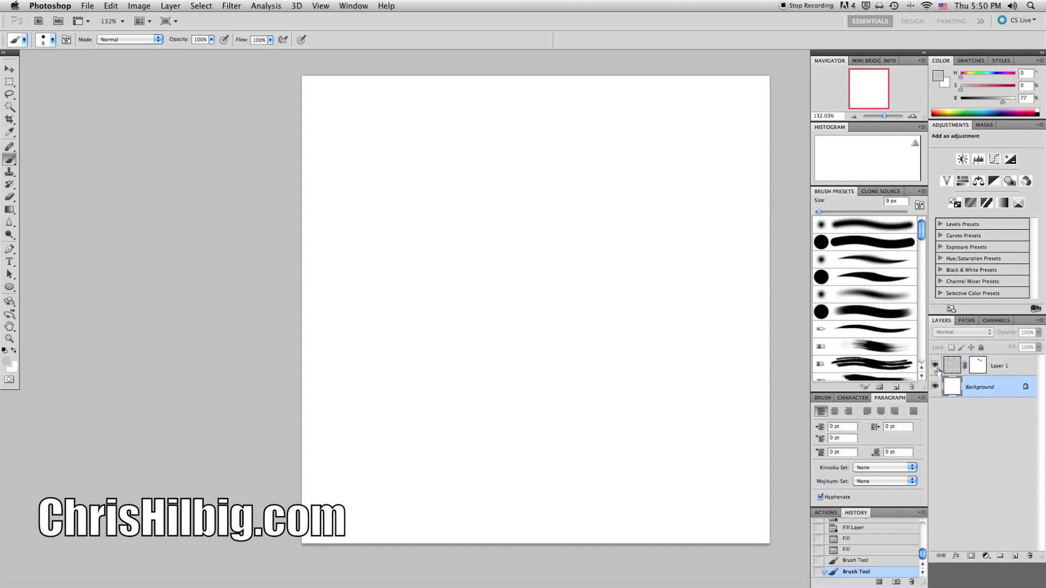
click(936, 368)
click(983, 372)
key(shift+alt+m)
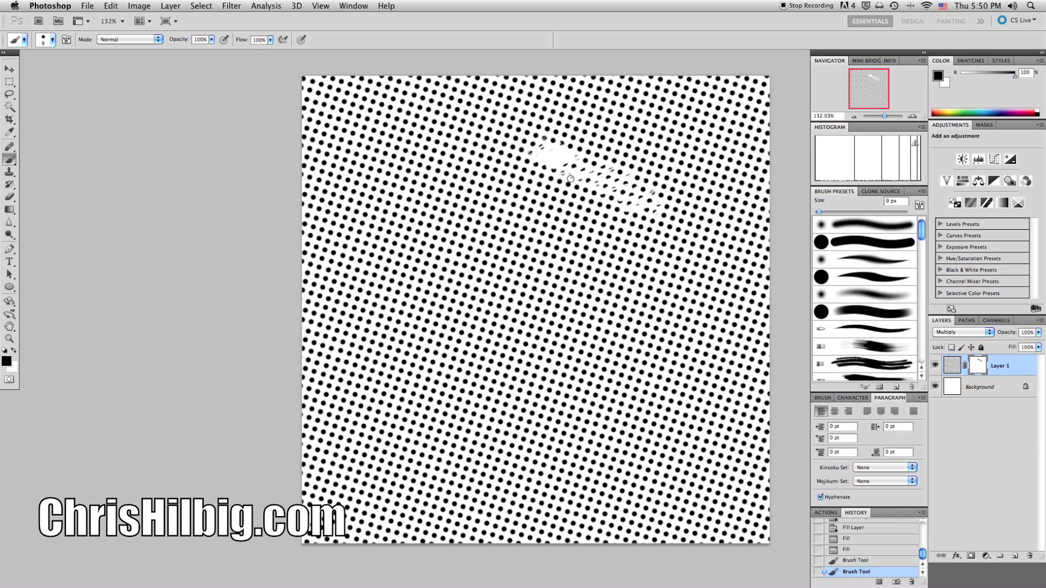
Extend and widen the upper highlight with black hatching on the mask, and restore some of its dots with white strokes
mouse_move(593, 200)
mouse_down()
mouse_move(633, 179)
mouse_move(616, 199)
mouse_move(647, 188)
mouse_move(637, 211)
mouse_move(675, 194)
mouse_move(664, 216)
mouse_move(724, 211)
mouse_up()
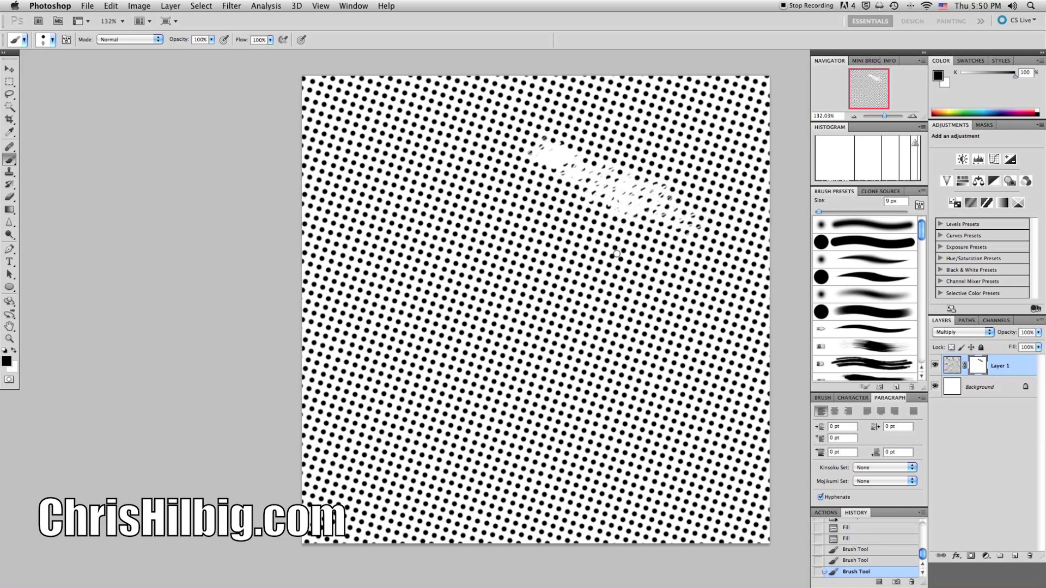
key(x)
mouse_move(647, 197)
mouse_down()
mouse_move(668, 214)
mouse_move(713, 205)
mouse_move(695, 222)
mouse_up()
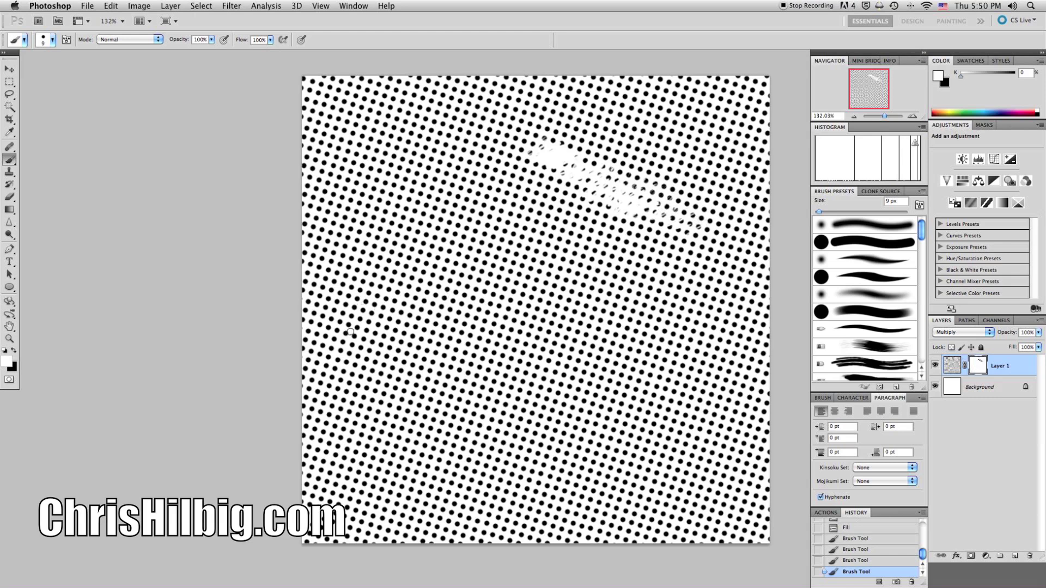
key(x)
mouse_move(570, 186)
mouse_down()
mouse_move(612, 175)
mouse_move(608, 193)
mouse_move(657, 175)
mouse_move(641, 201)
mouse_move(690, 203)
mouse_up()
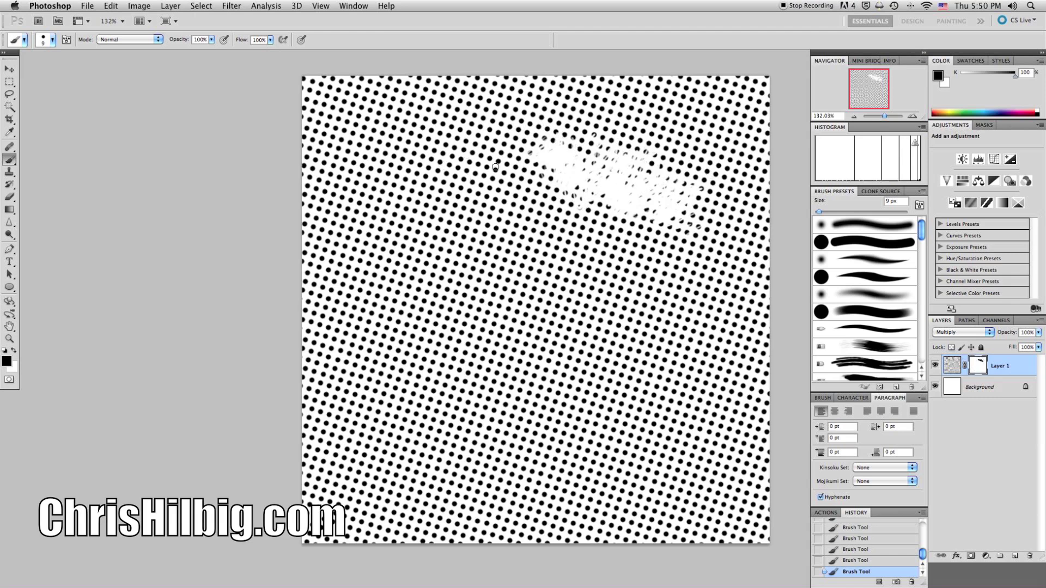
mouse_move(521, 189)
mouse_down()
mouse_move(553, 167)
mouse_move(551, 187)
mouse_move(565, 199)
mouse_move(597, 211)
mouse_move(632, 197)
mouse_move(632, 221)
mouse_move(641, 187)
mouse_up()
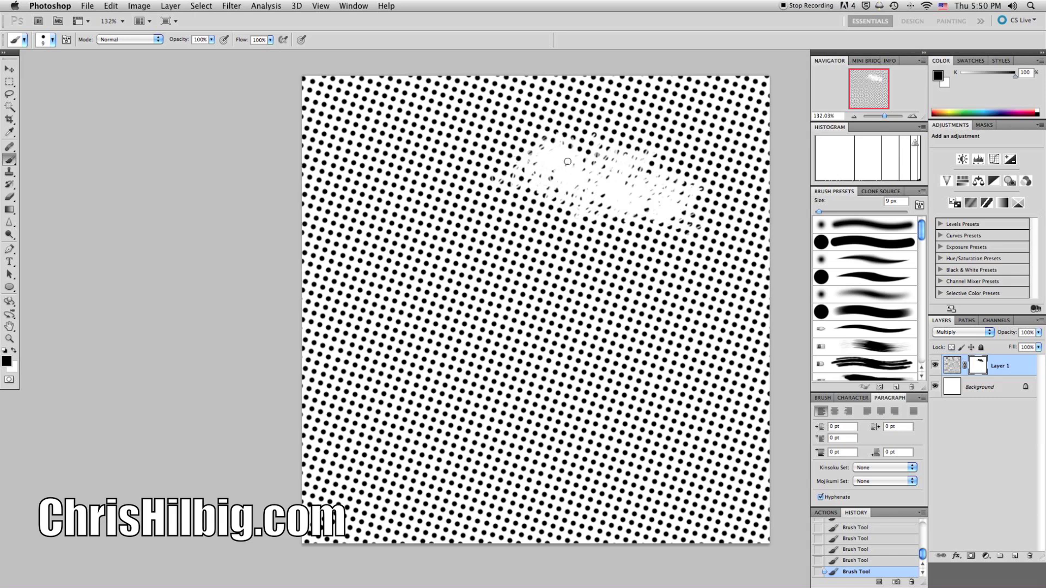
Hatch two more highlights in black on the mask, one at the canvas's middle left and one at its lower right
mouse_move(334, 331)
mouse_down()
mouse_move(413, 273)
mouse_move(438, 286)
mouse_move(398, 348)
mouse_move(507, 314)
mouse_up()
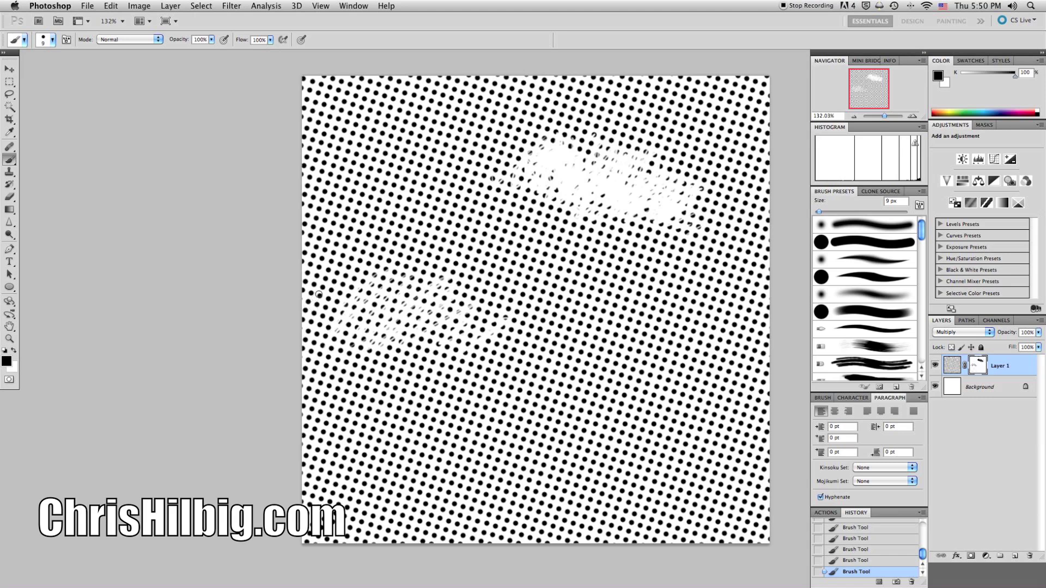
mouse_move(366, 332)
mouse_down()
mouse_move(393, 340)
mouse_move(364, 307)
mouse_move(495, 333)
mouse_move(377, 316)
mouse_move(409, 275)
mouse_move(417, 315)
mouse_up()
mouse_move(431, 354)
mouse_down()
mouse_move(452, 304)
mouse_move(470, 300)
mouse_move(469, 354)
mouse_move(493, 299)
mouse_move(509, 304)
mouse_move(515, 370)
mouse_move(393, 319)
mouse_move(411, 295)
mouse_move(407, 315)
mouse_move(520, 293)
mouse_move(443, 342)
mouse_move(480, 334)
mouse_move(441, 349)
mouse_move(361, 261)
mouse_move(339, 284)
mouse_move(392, 280)
mouse_move(435, 334)
mouse_move(468, 334)
mouse_move(482, 321)
mouse_move(499, 336)
mouse_up()
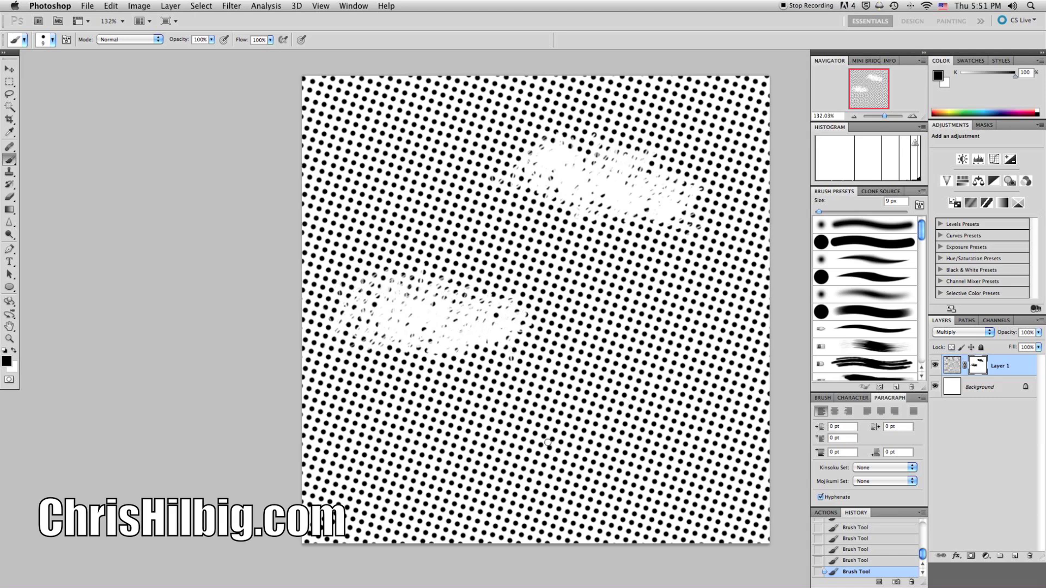
mouse_move(615, 380)
mouse_down()
mouse_move(641, 354)
mouse_move(664, 347)
mouse_move(666, 379)
mouse_move(688, 348)
mouse_move(701, 348)
mouse_move(705, 371)
mouse_move(686, 346)
mouse_move(627, 354)
mouse_move(614, 371)
mouse_move(701, 362)
mouse_move(666, 391)
mouse_up()
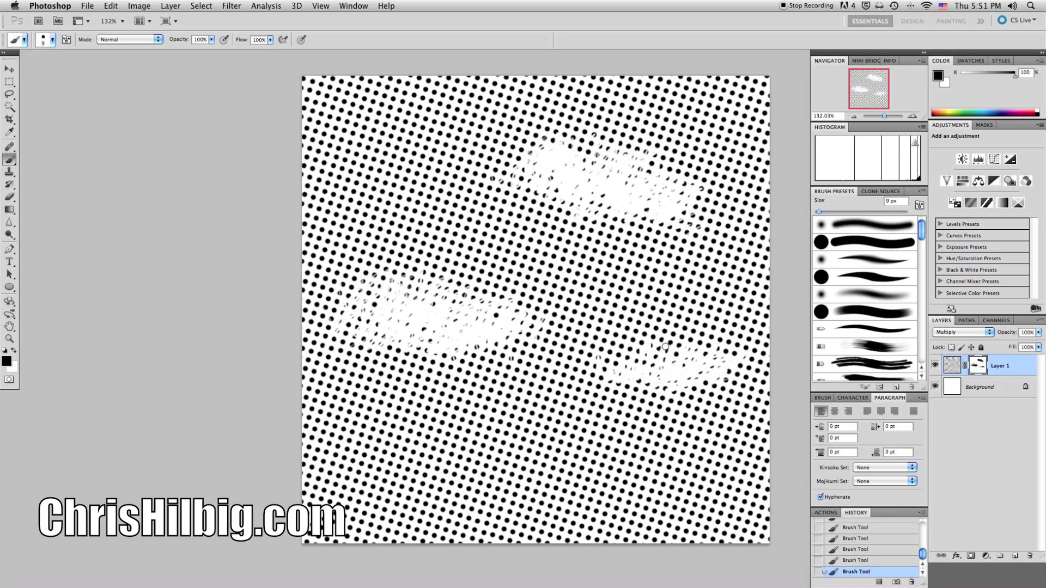